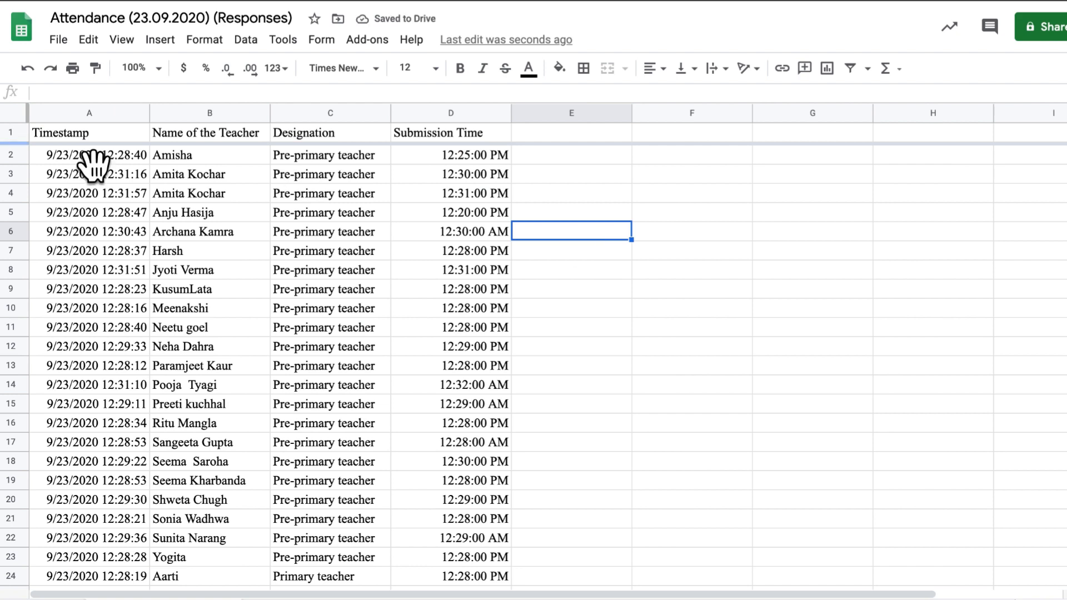
Set the font size of the whole header row to 14
{"action": "left_click", "coordinate": [4, 138]}
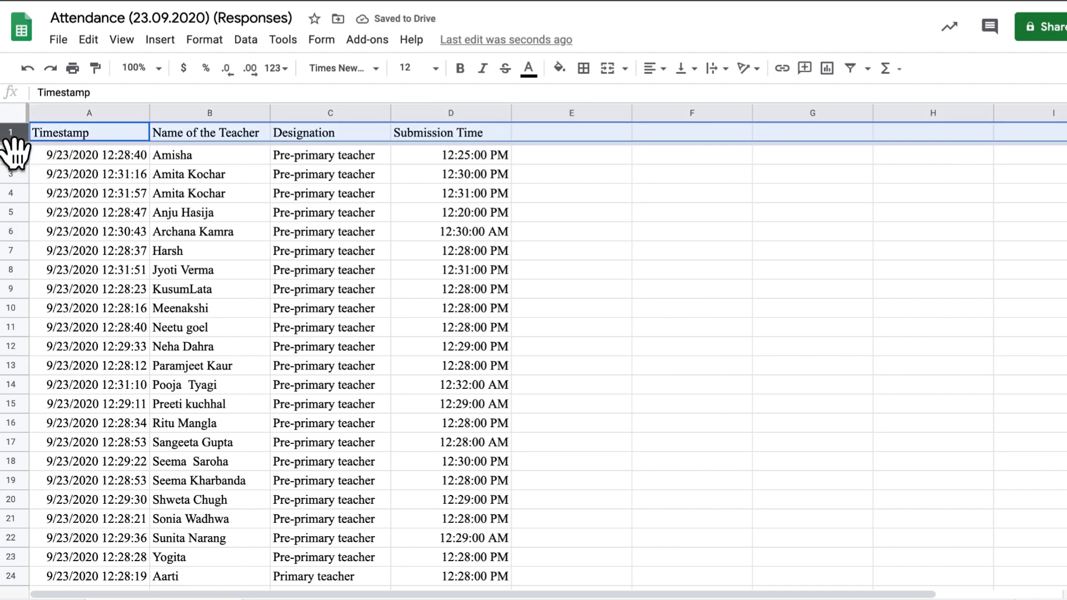
{"action": "left_click", "coordinate": [436, 68]}
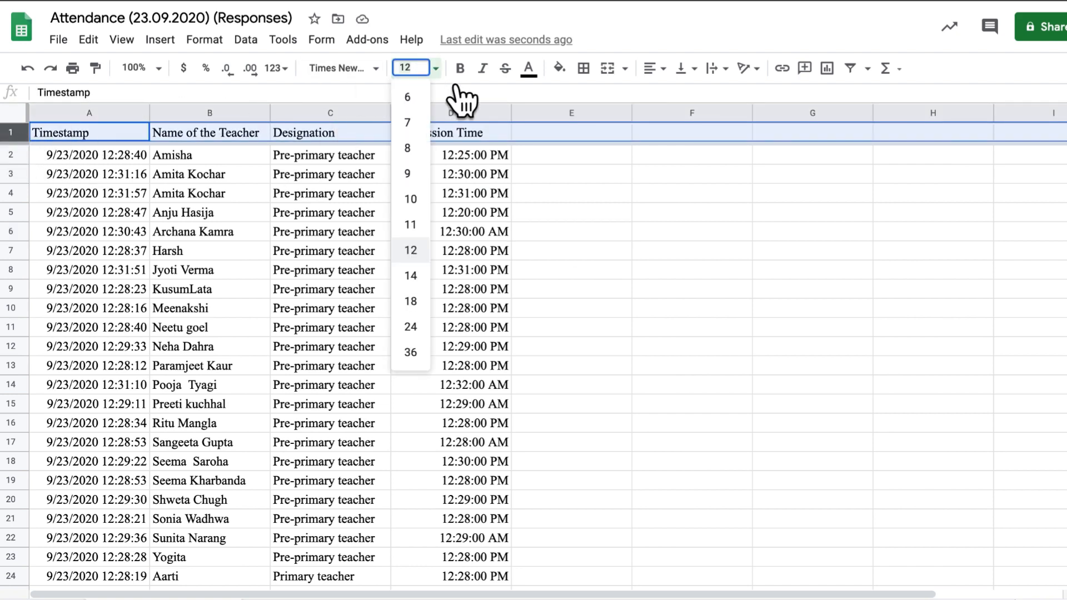
{"action": "left_click", "coordinate": [425, 274]}
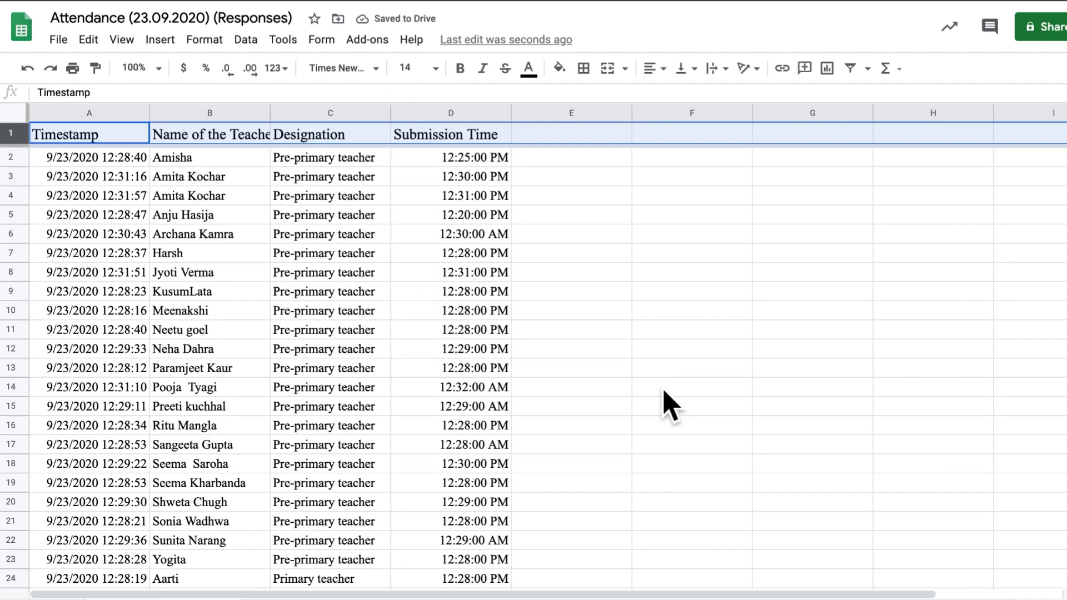
{"action": "left_click", "coordinate": [671, 389]}
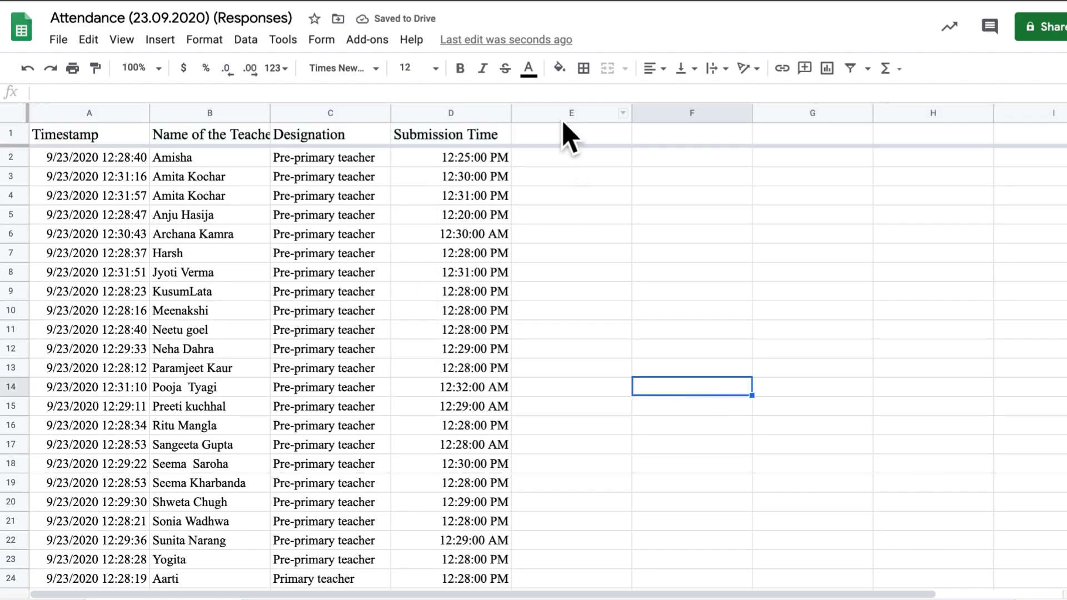
Delete the empty columns E through J beside the Submission Time column
{"action": "left_click_drag", "start_coordinate": [575, 114], "coordinate": [1056, 145]}
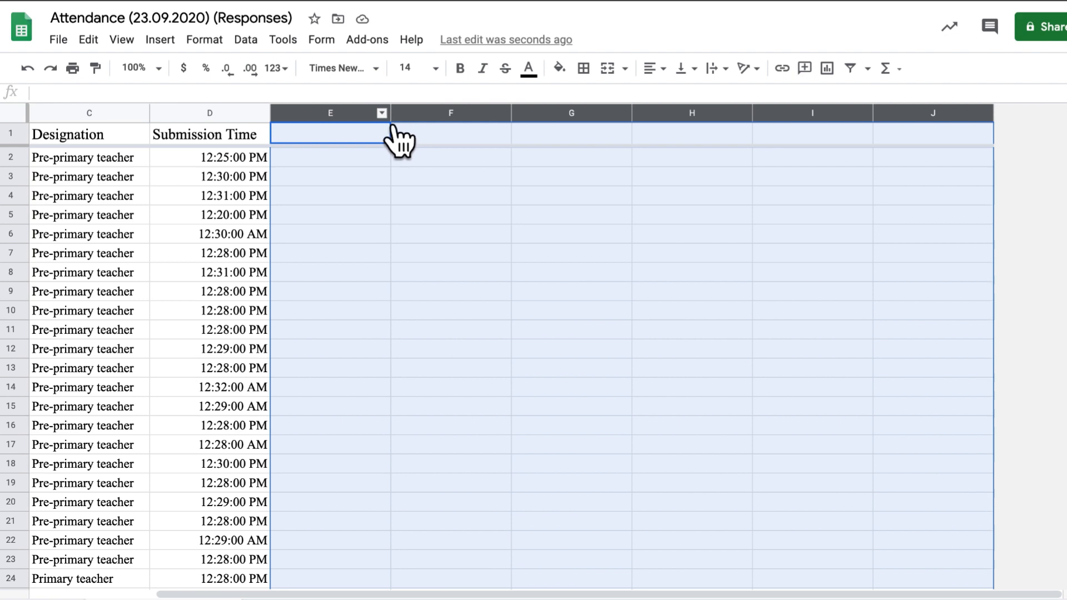
{"action": "right_click", "coordinate": [384, 119]}
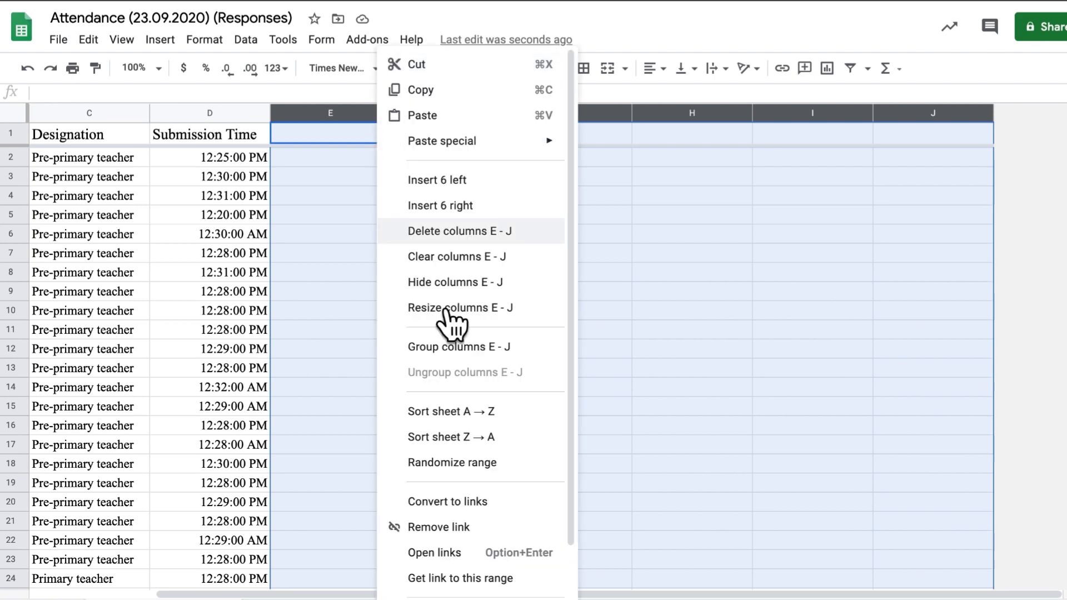
{"action": "scroll", "coordinate": [519, 531], "scroll_direction": "down", "scroll_amount": 3}
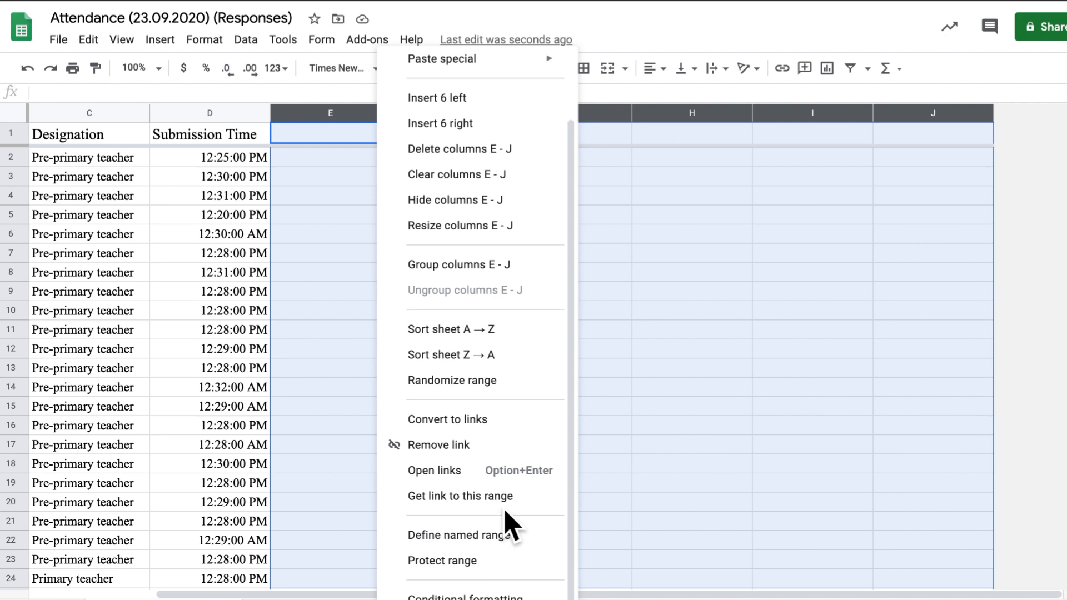
{"action": "scroll", "coordinate": [513, 527], "scroll_direction": "up", "scroll_amount": 3}
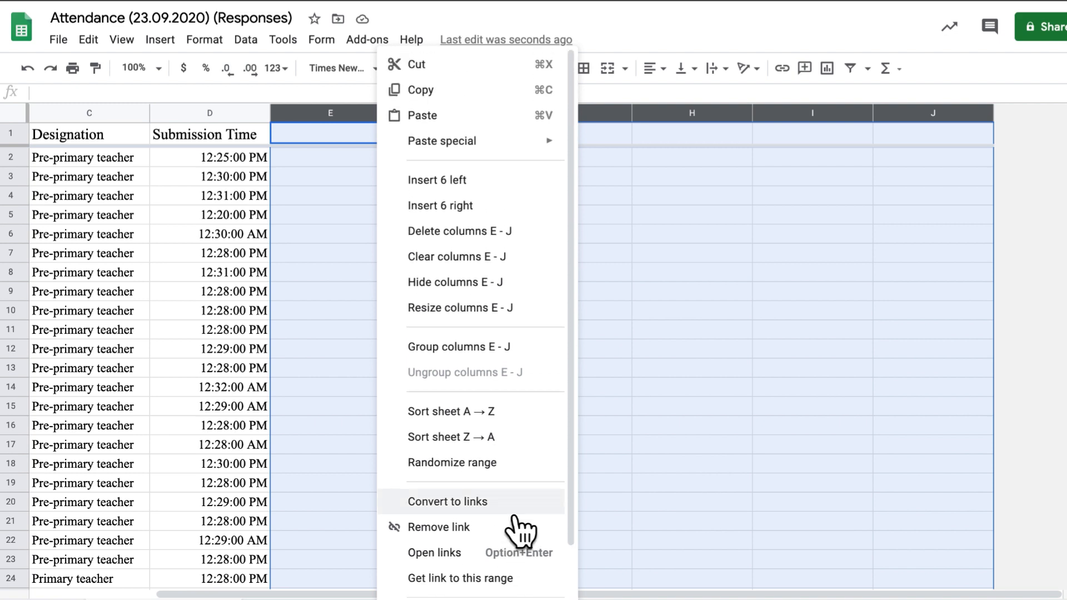
{"action": "scroll", "coordinate": [519, 530], "scroll_direction": "down", "scroll_amount": 3}
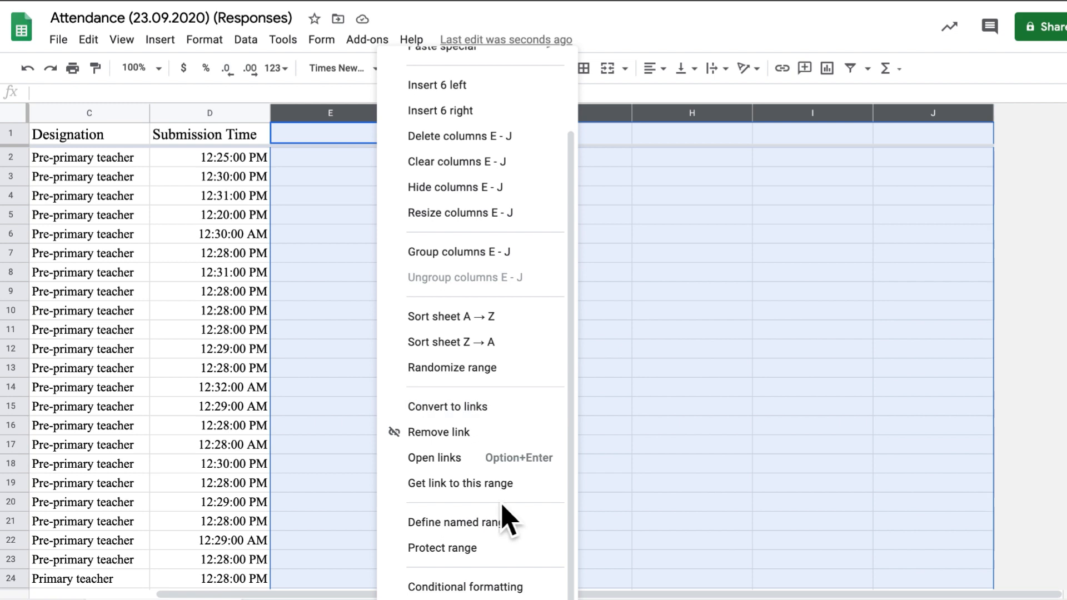
{"action": "left_click", "coordinate": [488, 142]}
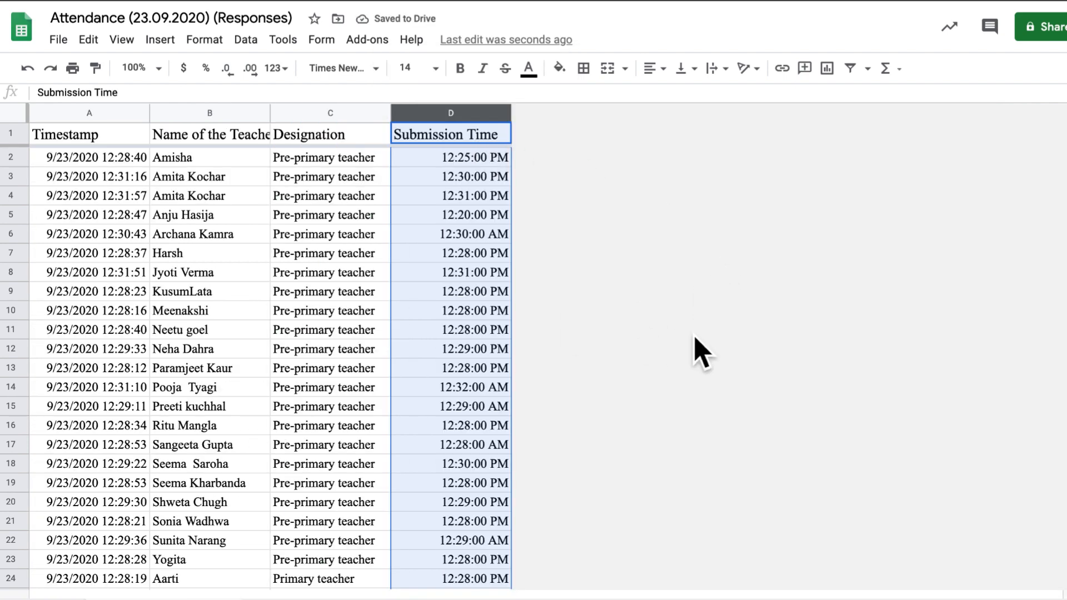
Delete the empty rows 167 to 266 below the last attendance response
{"action": "left_click", "coordinate": [475, 330]}
{"action": "scroll", "coordinate": [274, 453], "scroll_direction": "down", "scroll_amount": 14}
{"action": "scroll", "coordinate": [271, 451], "scroll_direction": "down", "scroll_amount": 20}
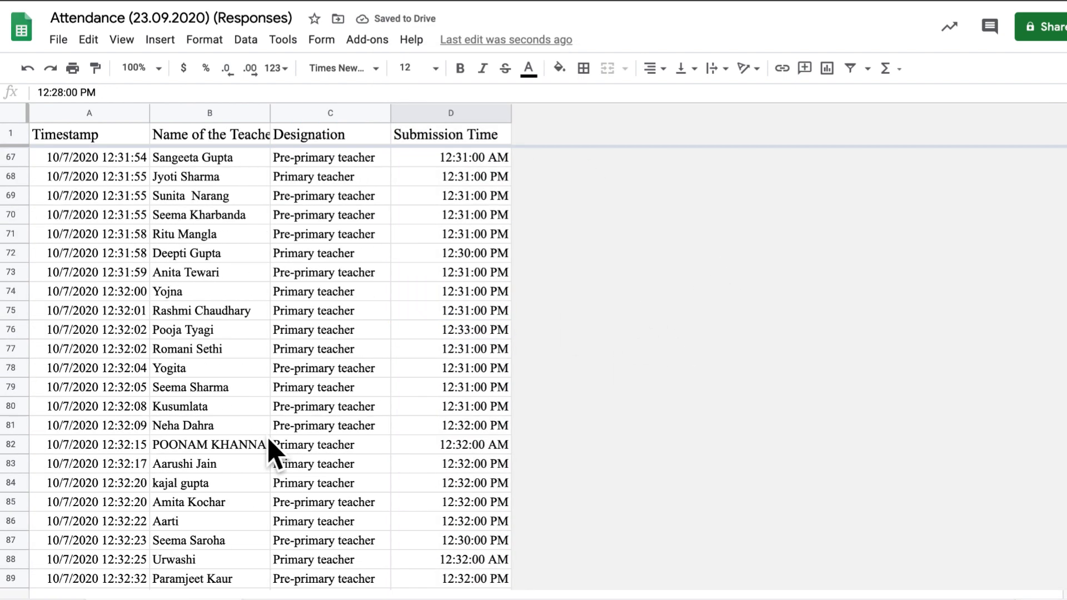
{"action": "scroll", "coordinate": [271, 451], "scroll_direction": "down", "scroll_amount": 3}
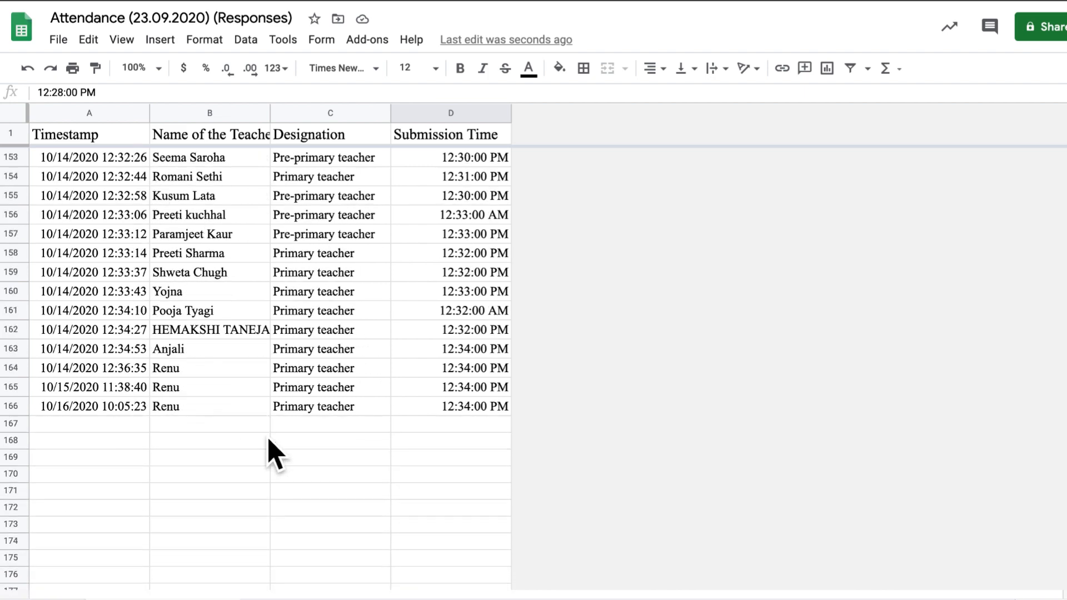
{"action": "left_click_drag", "start_coordinate": [12, 367], "coordinate": [13, 596]}
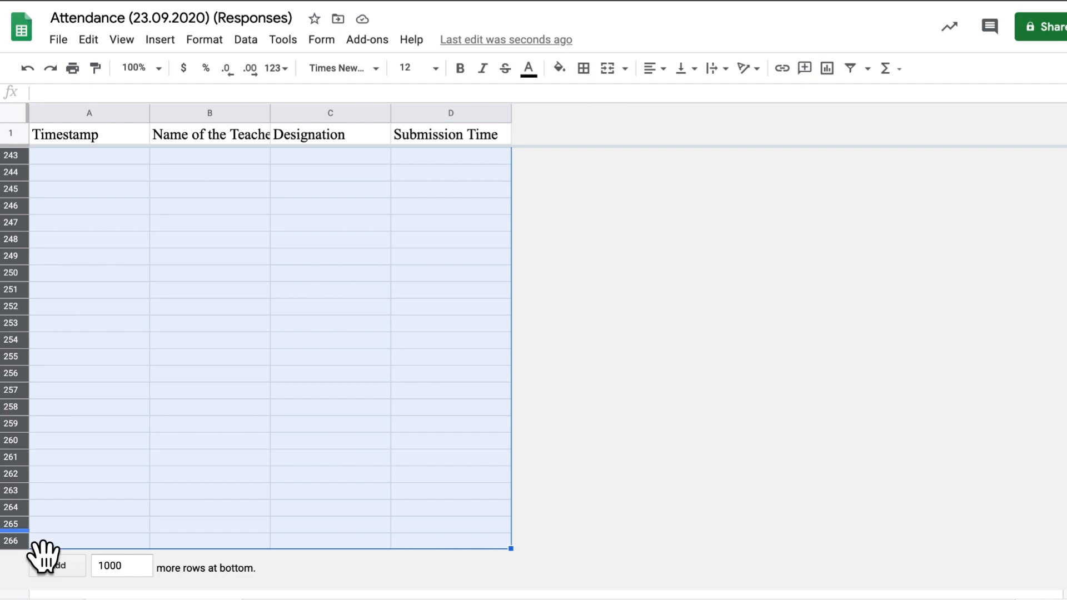
{"action": "right_click", "coordinate": [42, 547]}
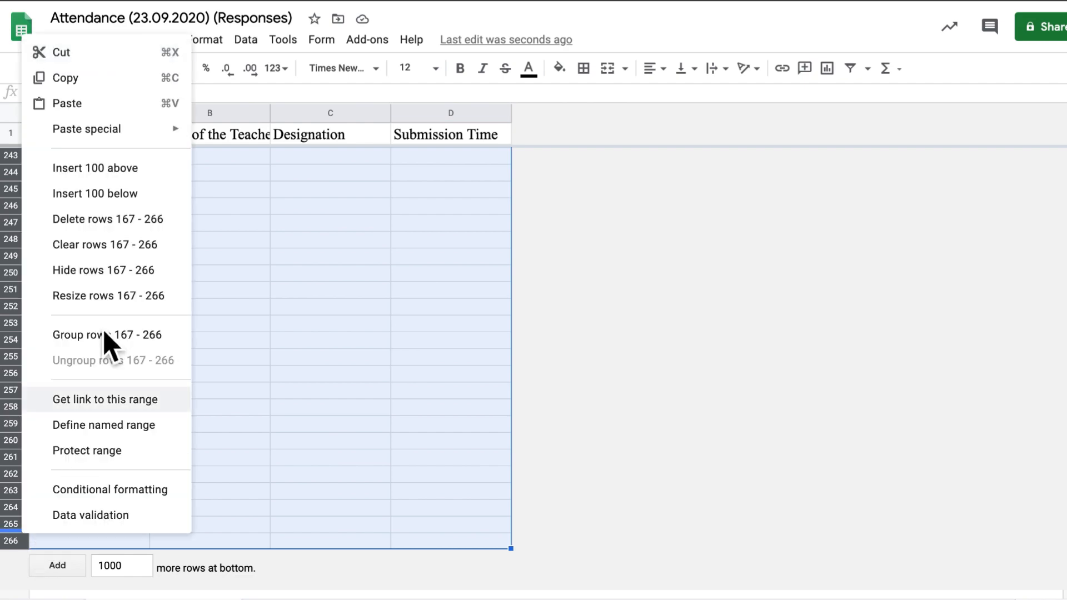
{"action": "left_click", "coordinate": [141, 223]}
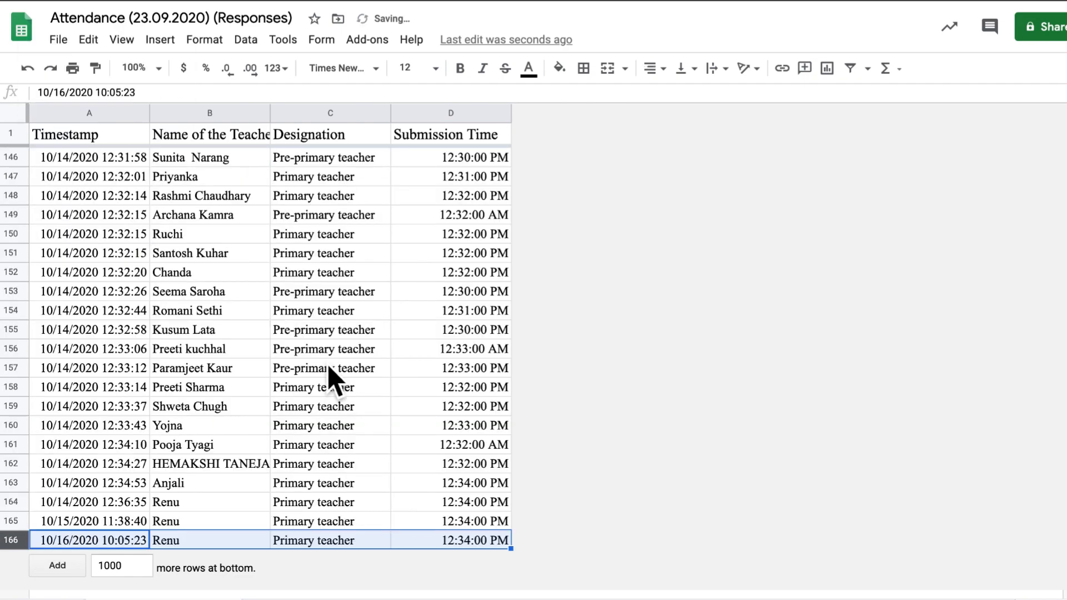
Set text wrapping to Wrap for every cell in the sheet
{"action": "scroll", "coordinate": [332, 378], "scroll_direction": "up", "scroll_amount": 20}
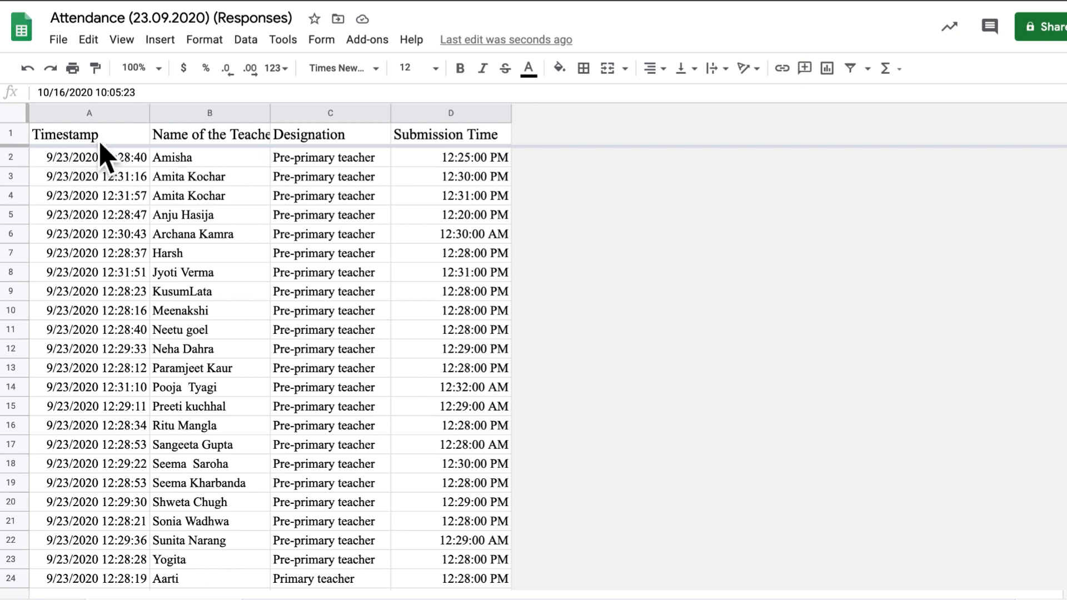
{"action": "key", "text": "ctrl+a"}
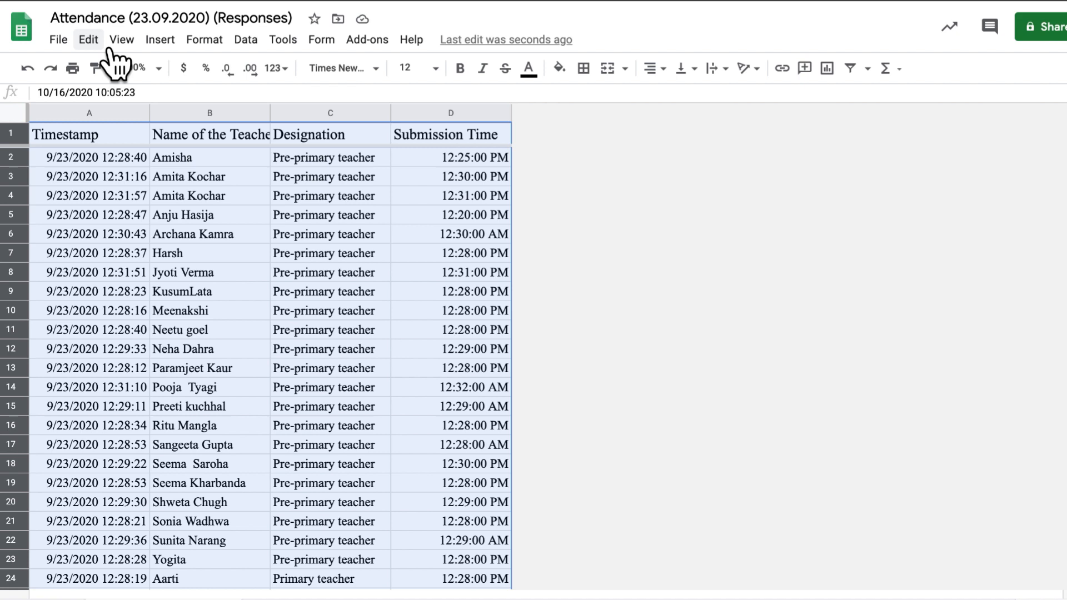
{"action": "left_click", "coordinate": [132, 47]}
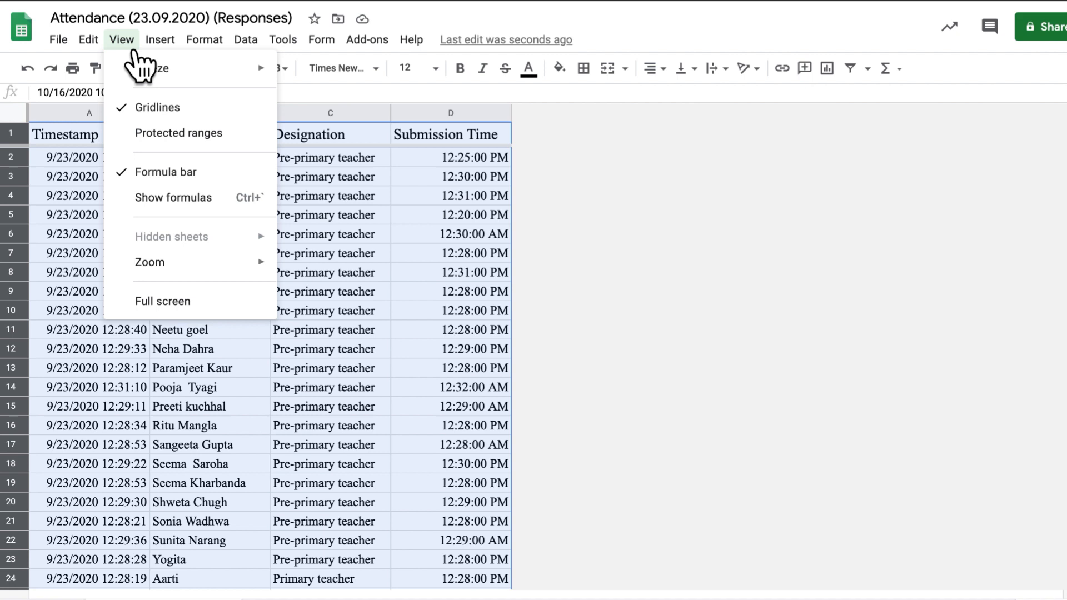
{"action": "mouse_move", "coordinate": [111, 53]}
{"action": "mouse_move", "coordinate": [181, 50]}
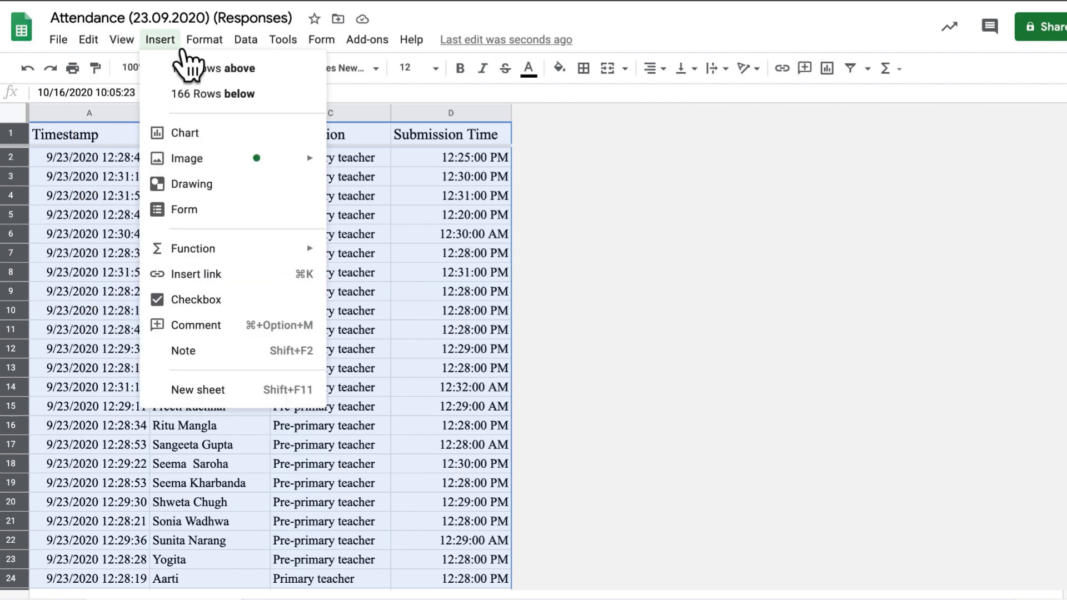
{"action": "mouse_move", "coordinate": [228, 49]}
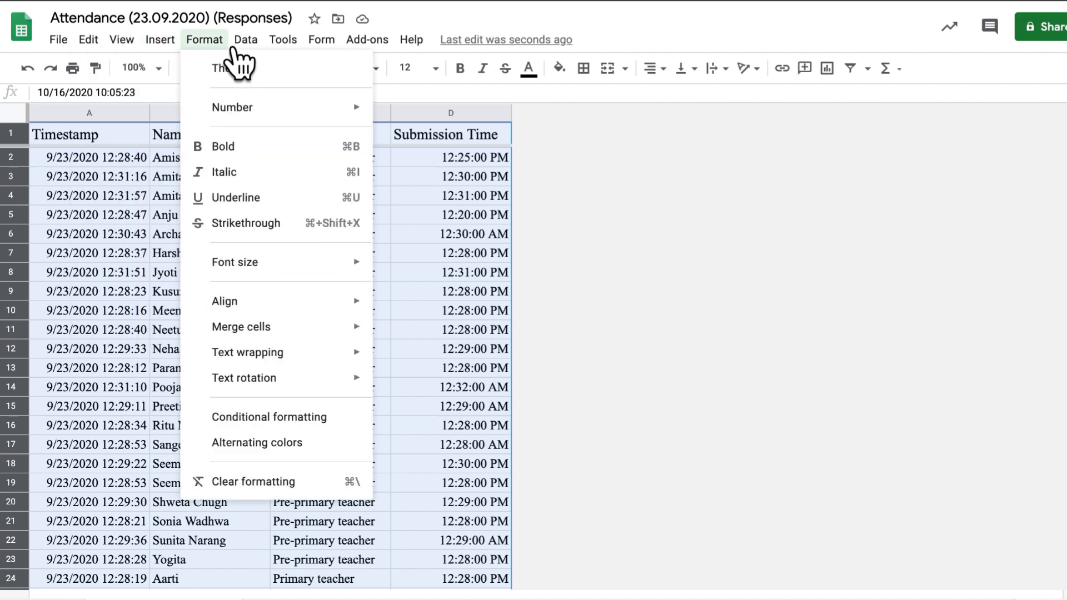
{"action": "mouse_move", "coordinate": [291, 361]}
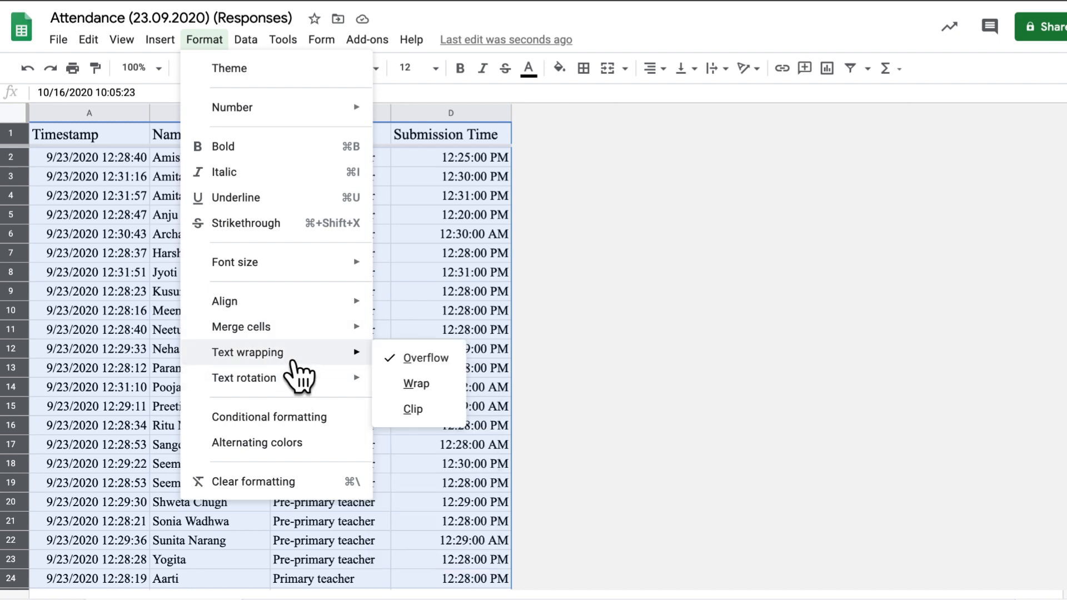
{"action": "left_click", "coordinate": [448, 389]}
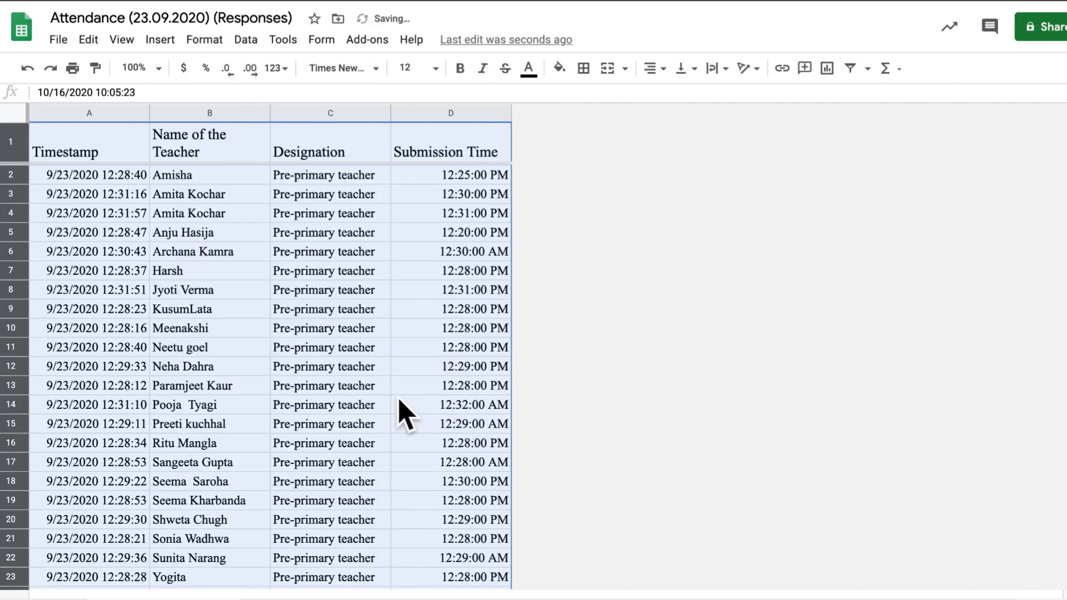
Apply all borders, inner and outer, to the entire attendance table
{"action": "scroll", "coordinate": [308, 396], "scroll_direction": "down", "scroll_amount": 5}
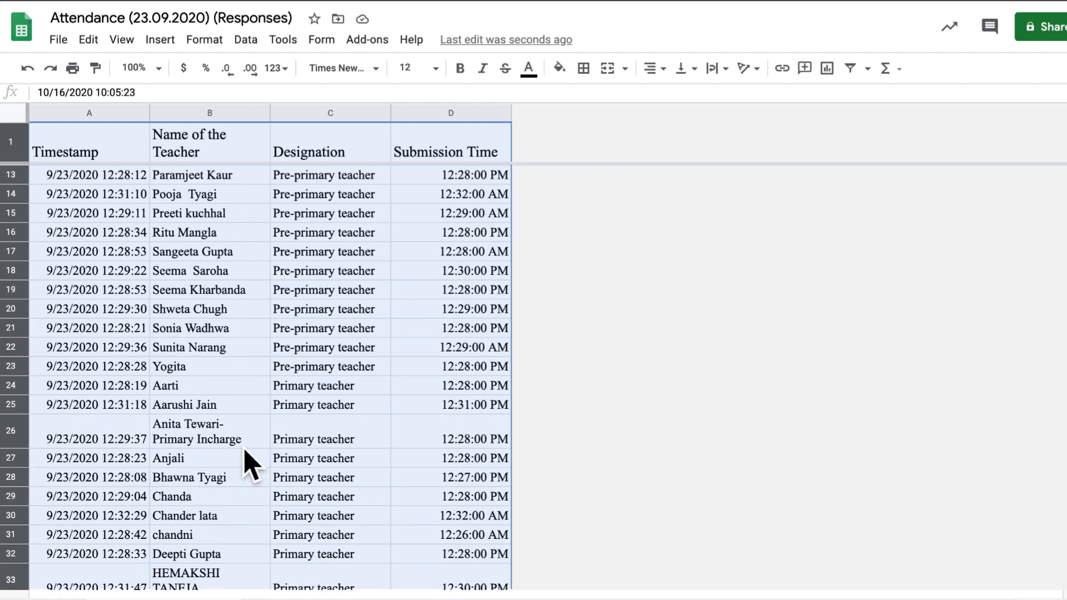
{"action": "scroll", "coordinate": [249, 464], "scroll_direction": "down", "scroll_amount": 7}
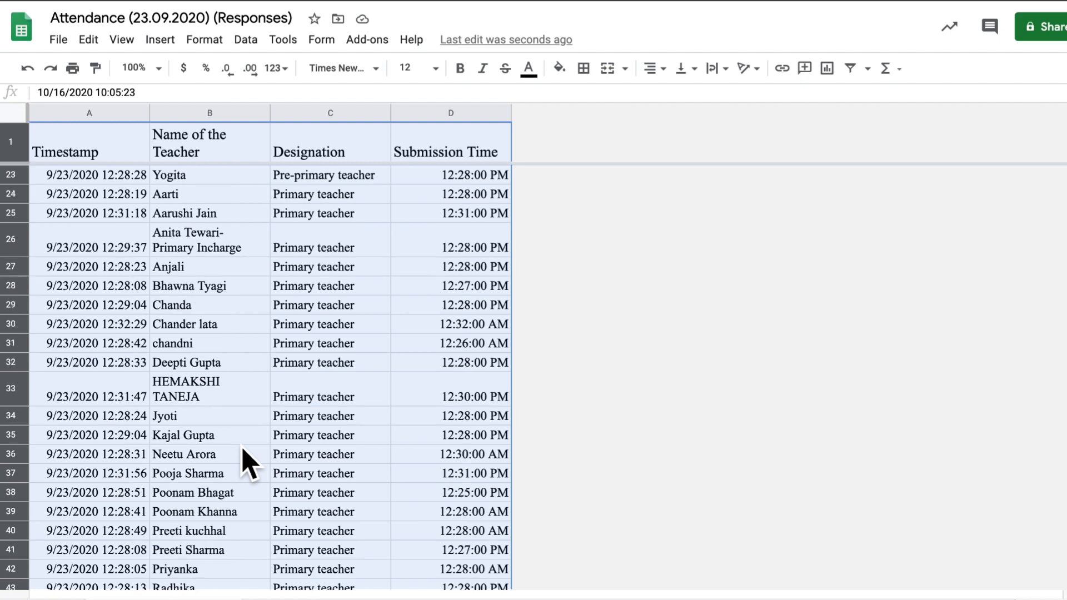
{"action": "scroll", "coordinate": [248, 463], "scroll_direction": "down", "scroll_amount": 8}
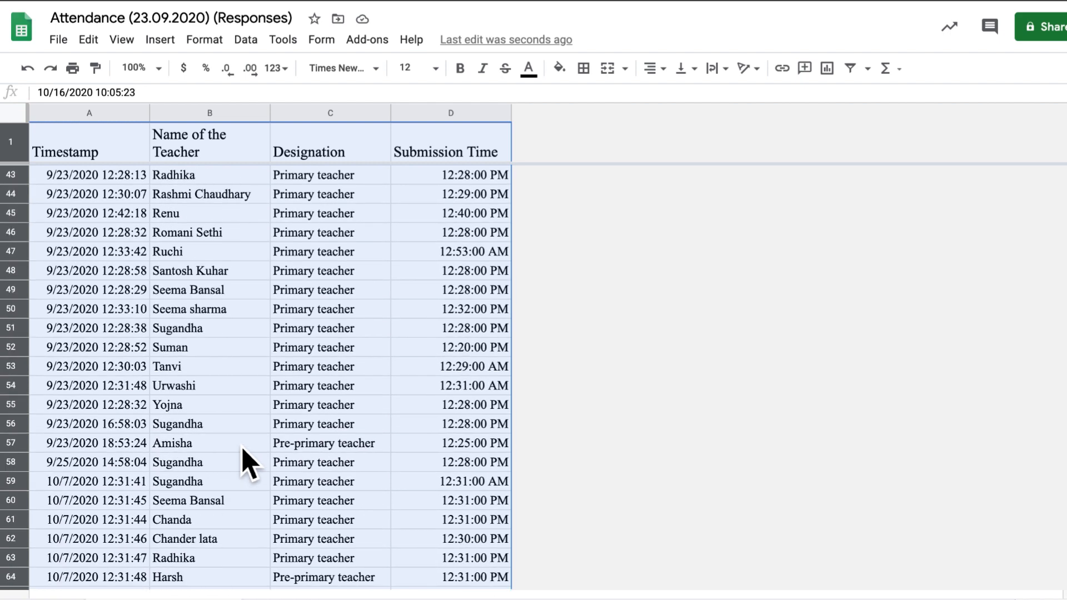
{"action": "scroll", "coordinate": [249, 464], "scroll_direction": "down", "scroll_amount": 12}
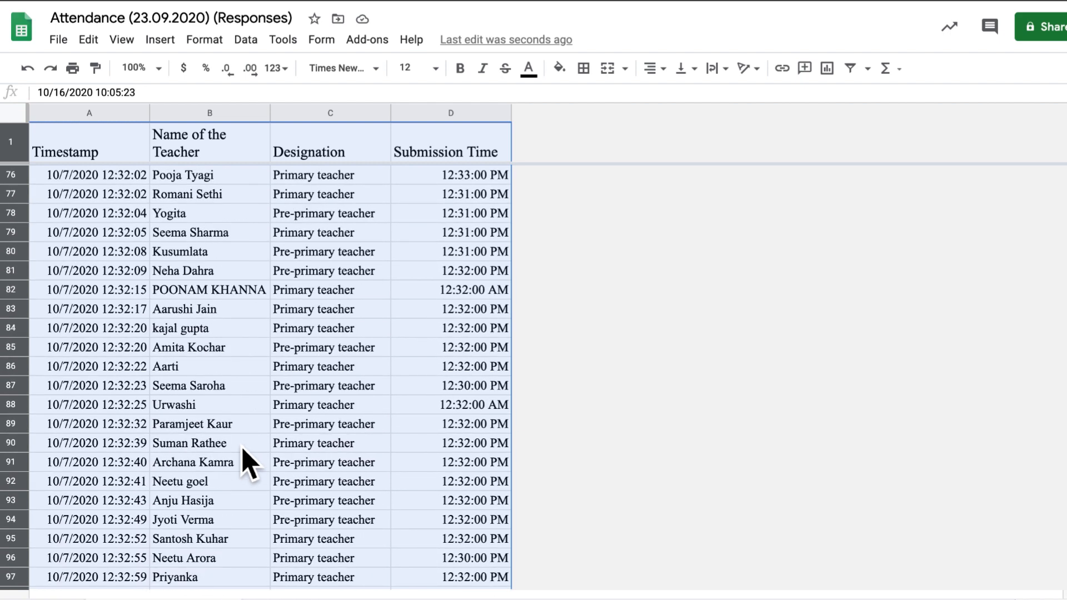
{"action": "scroll", "coordinate": [248, 464], "scroll_direction": "up", "scroll_amount": 20}
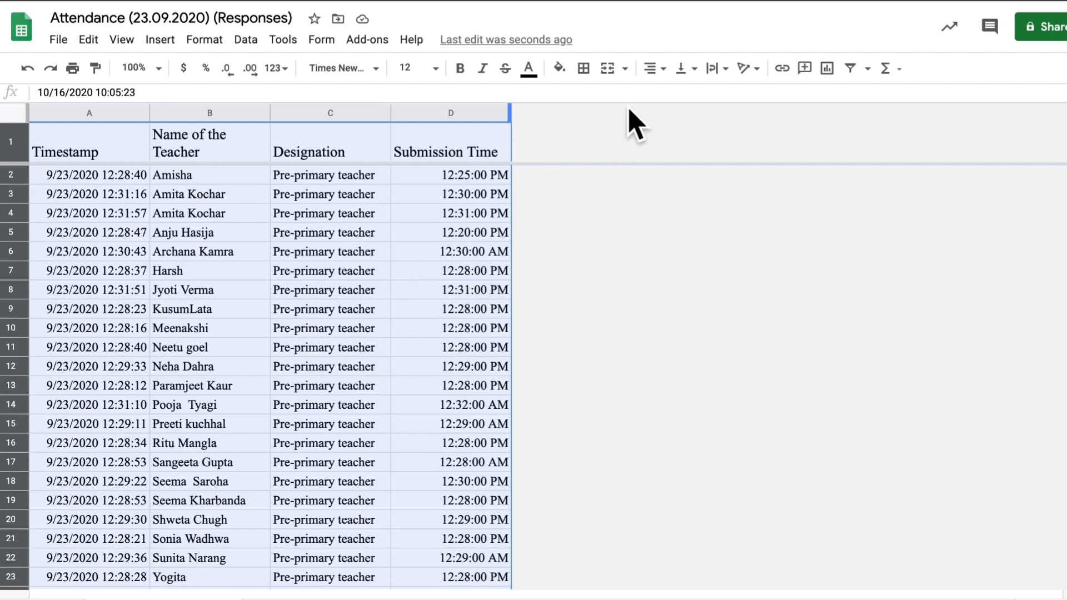
{"action": "left_click", "coordinate": [583, 69]}
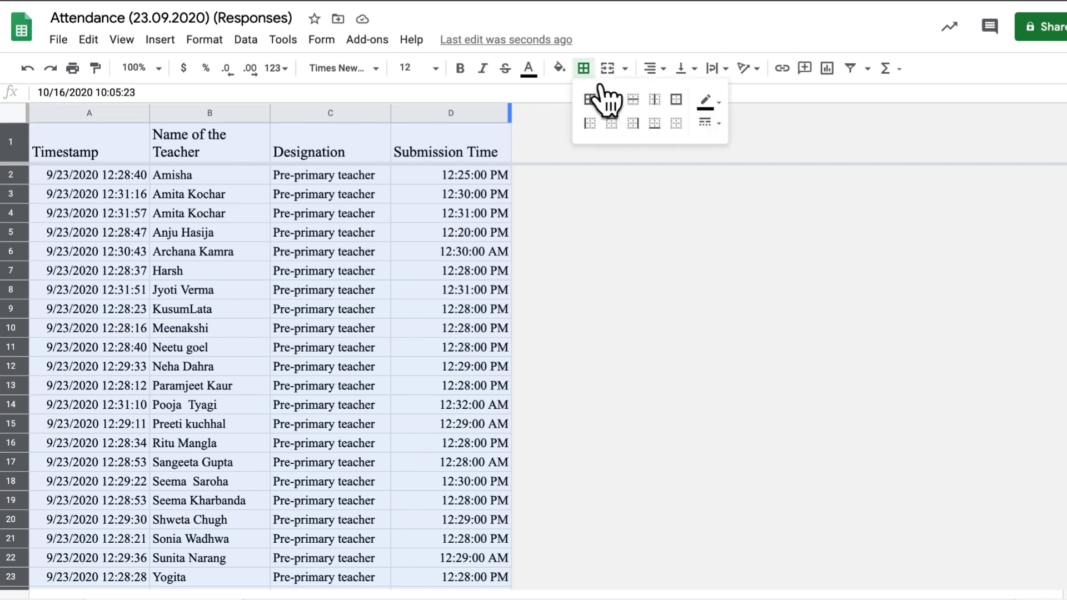
{"action": "left_click", "coordinate": [590, 100]}
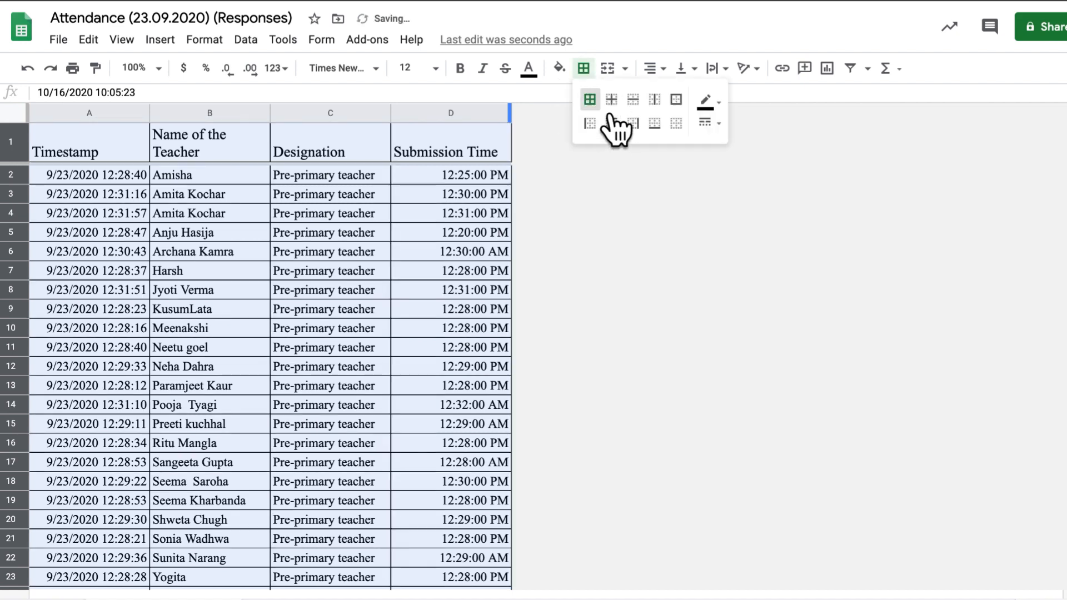
Try two dark red shades as the table's border colour and return the borders to black
{"action": "left_click", "coordinate": [714, 103]}
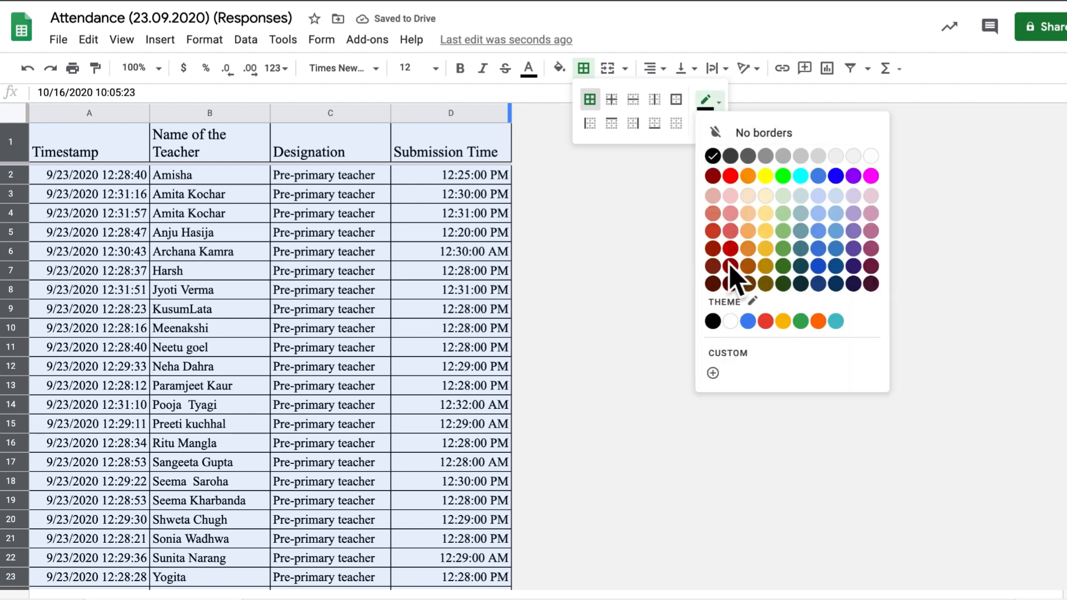
{"action": "left_click", "coordinate": [730, 249]}
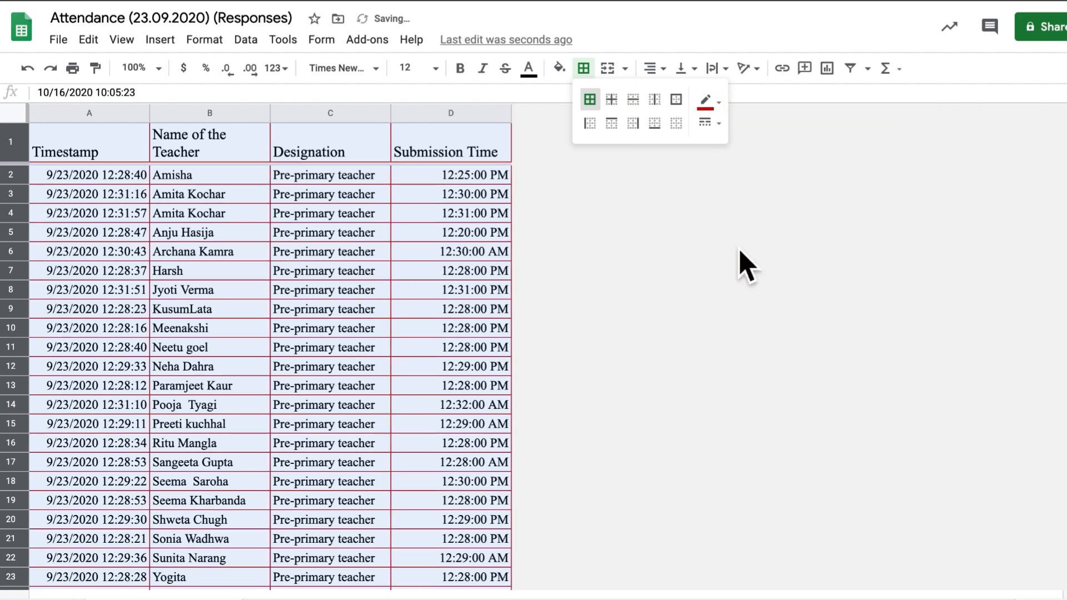
{"action": "left_click", "coordinate": [720, 103]}
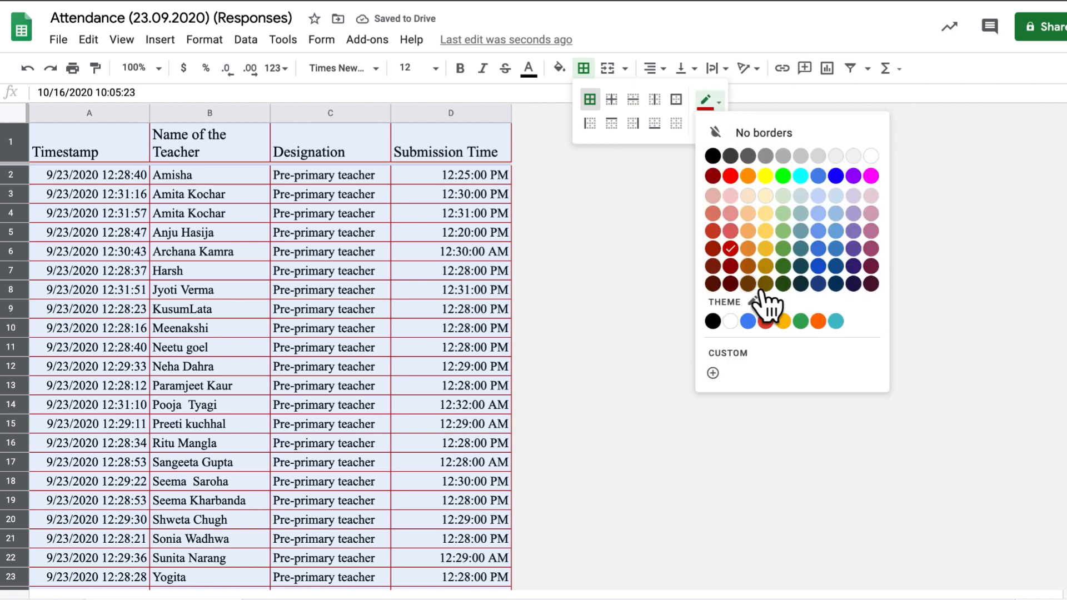
{"action": "left_click", "coordinate": [730, 283]}
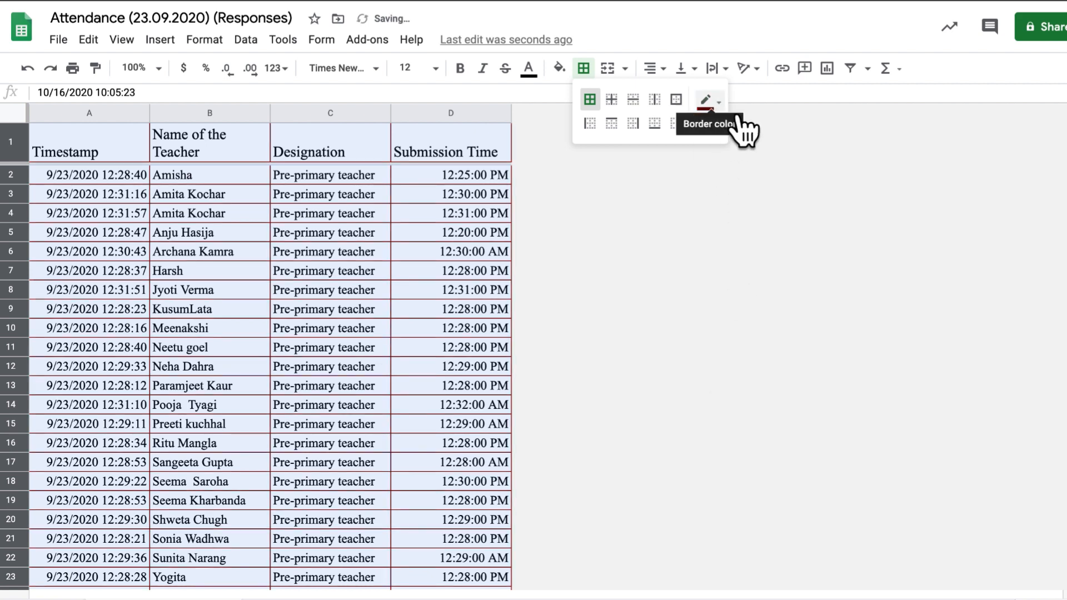
{"action": "left_click", "coordinate": [719, 104]}
{"action": "left_click", "coordinate": [717, 158]}
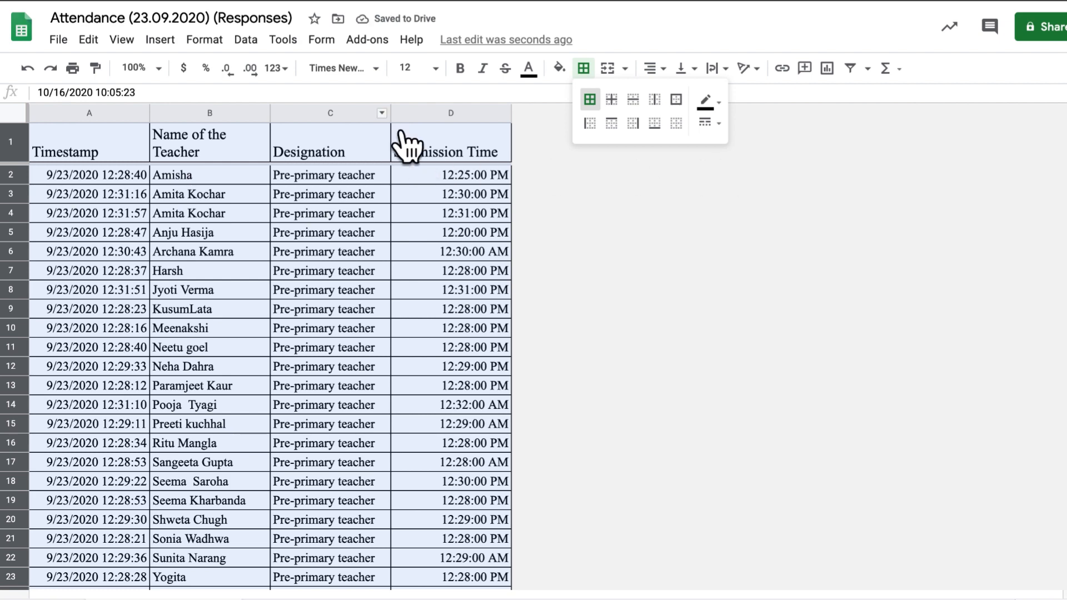
{"action": "left_click", "coordinate": [450, 142]}
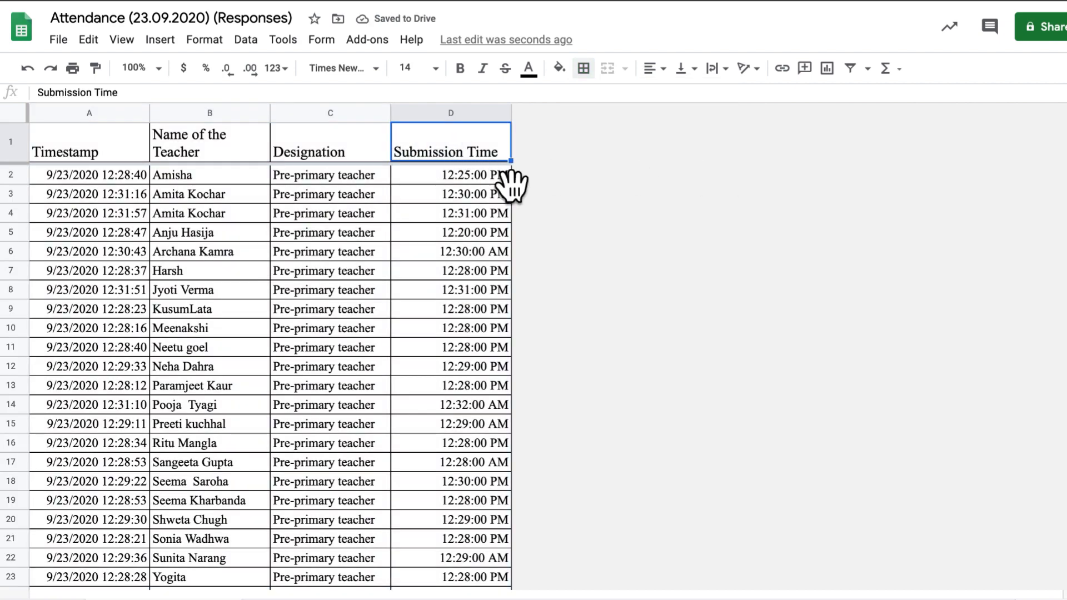
Set the vertical alignment of every cell in the sheet to Middle
{"action": "key", "text": "ctrl+a"}
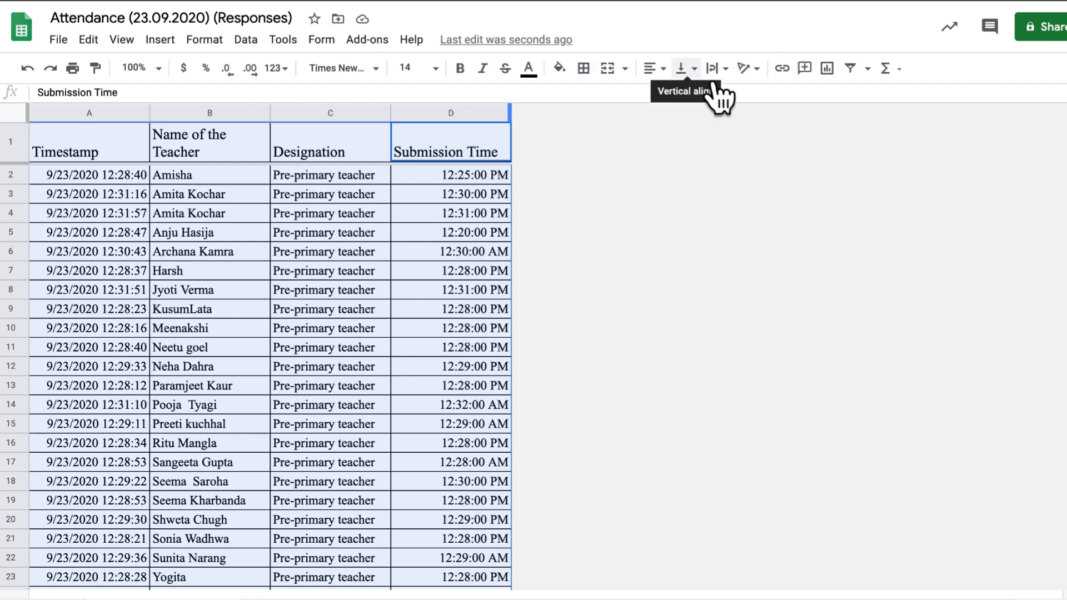
{"action": "left_click", "coordinate": [695, 71]}
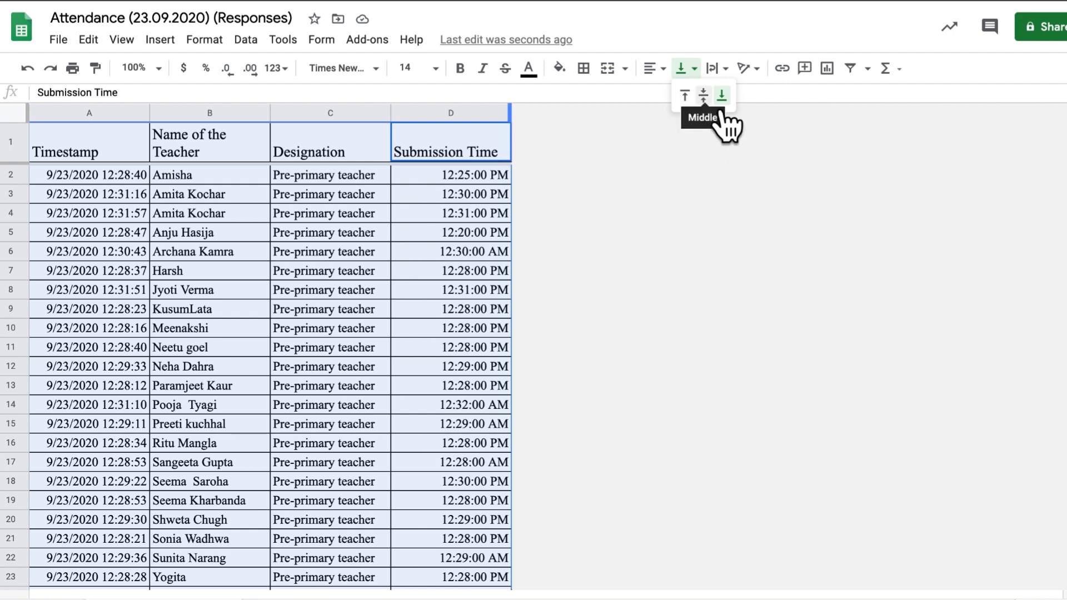
{"action": "left_click", "coordinate": [704, 96]}
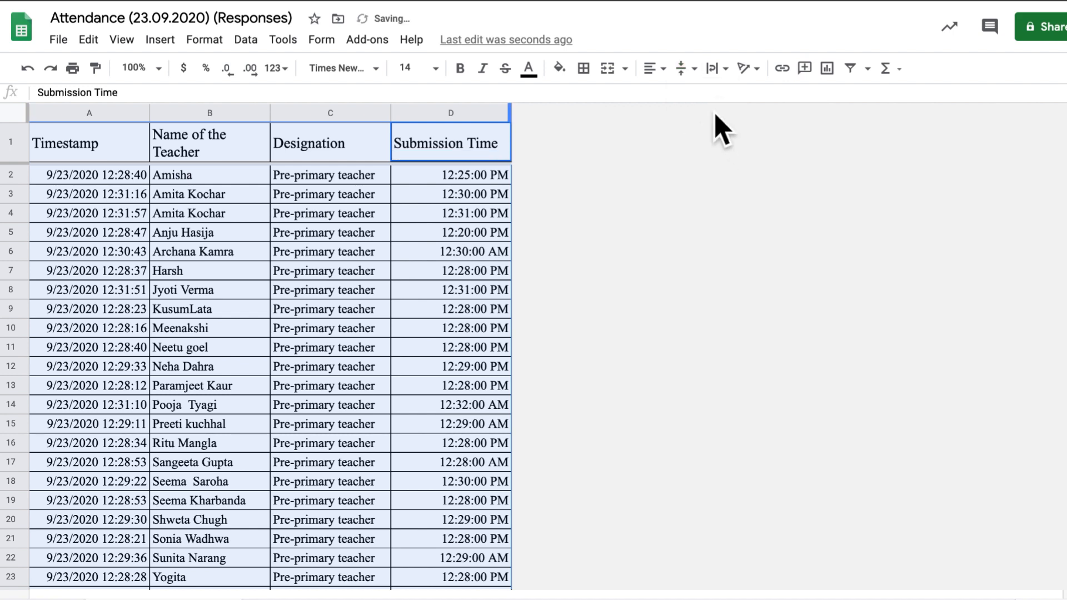
Try centred horizontal alignment on all cells of the sheet and set them to left alignment instead
{"action": "left_click", "coordinate": [694, 69]}
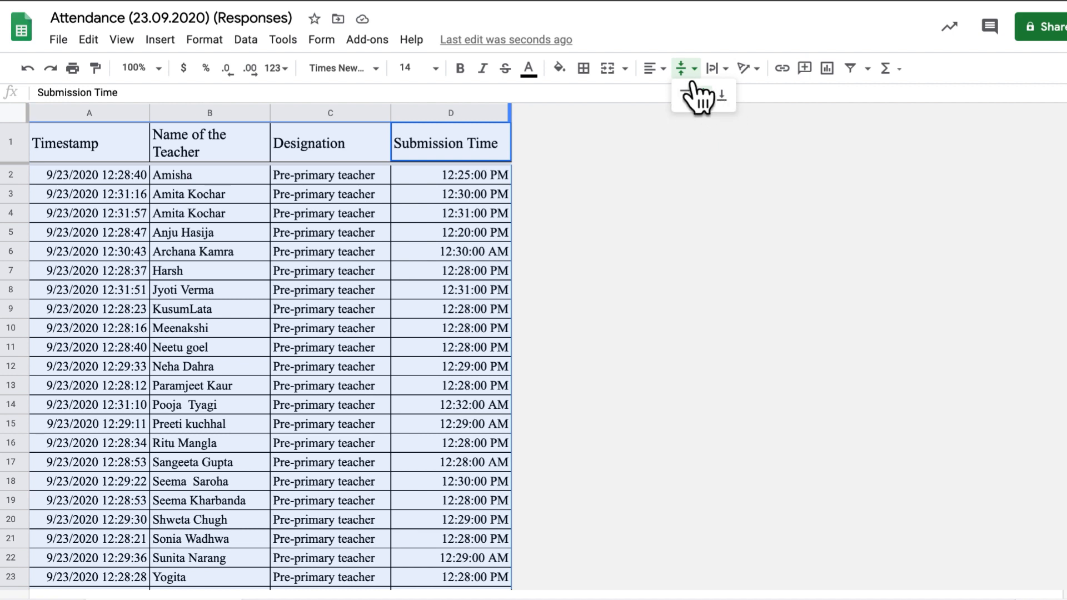
{"action": "left_click", "coordinate": [663, 68]}
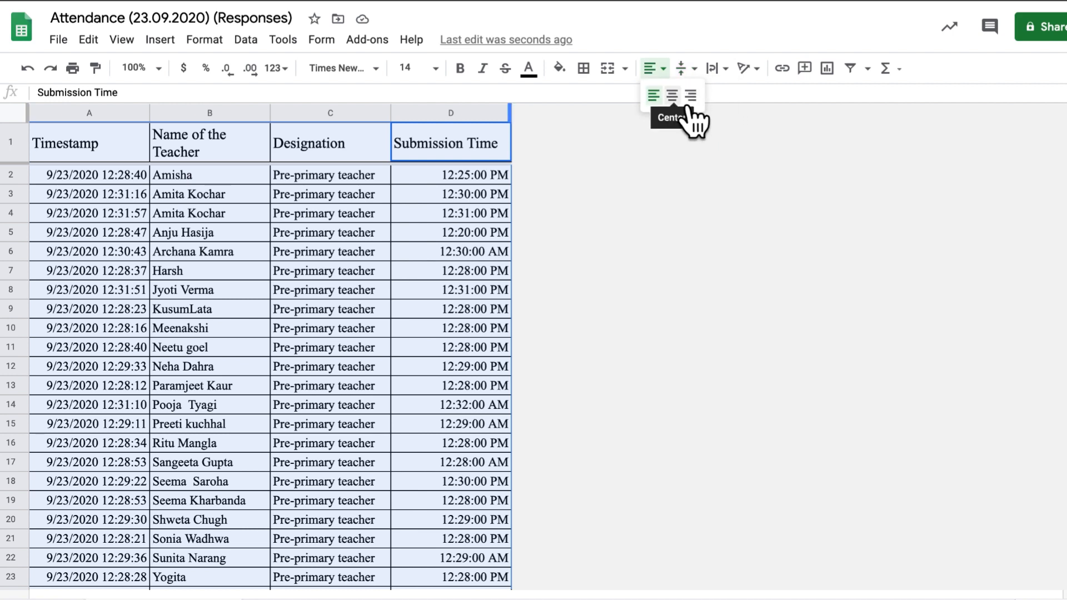
{"action": "left_click", "coordinate": [672, 96]}
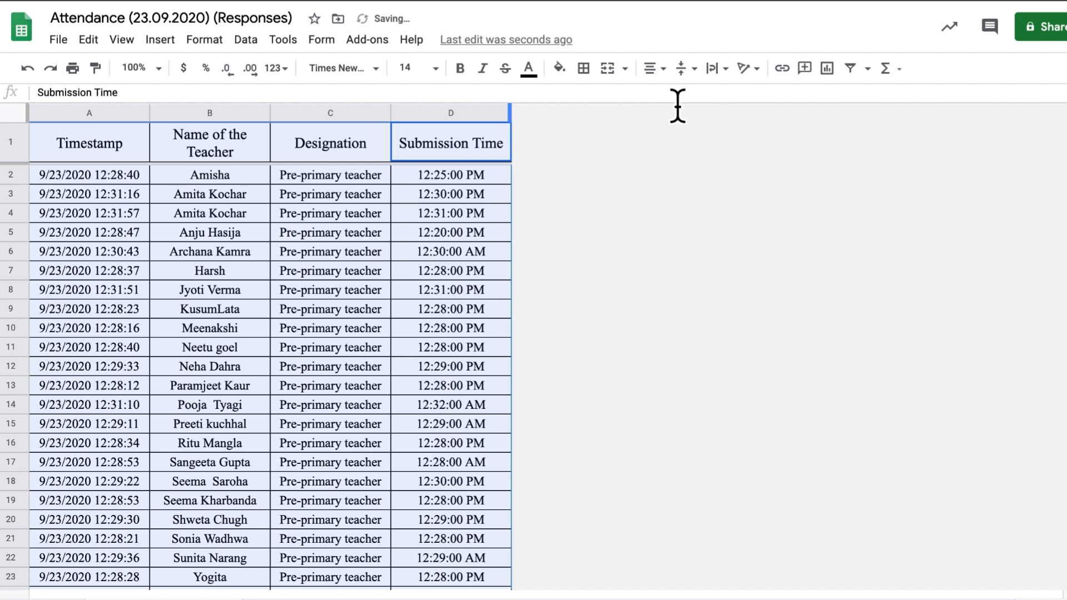
{"action": "left_click", "coordinate": [661, 68]}
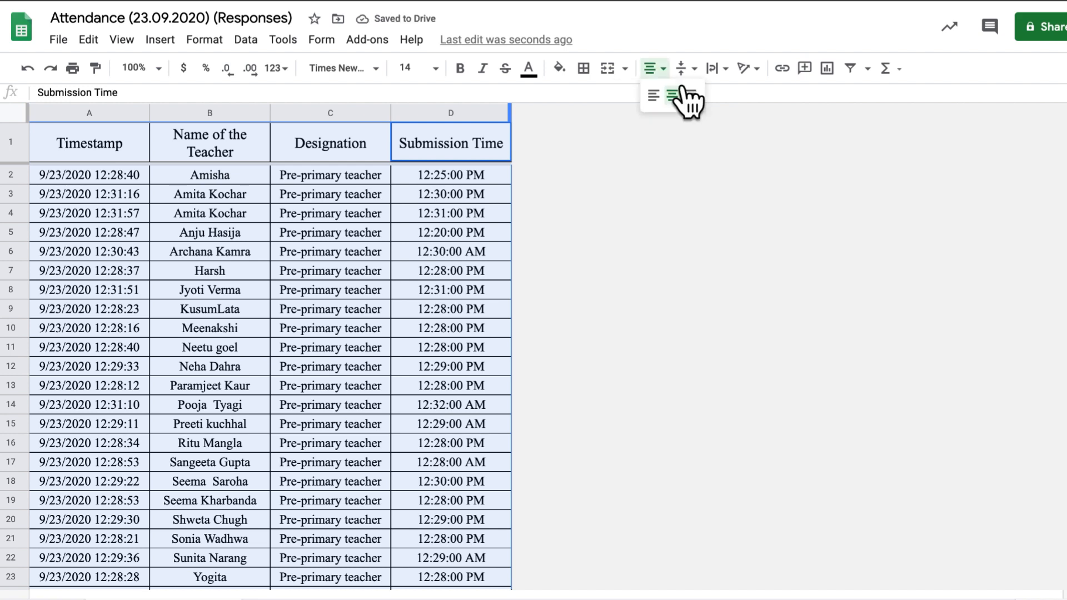
{"action": "left_click", "coordinate": [654, 95]}
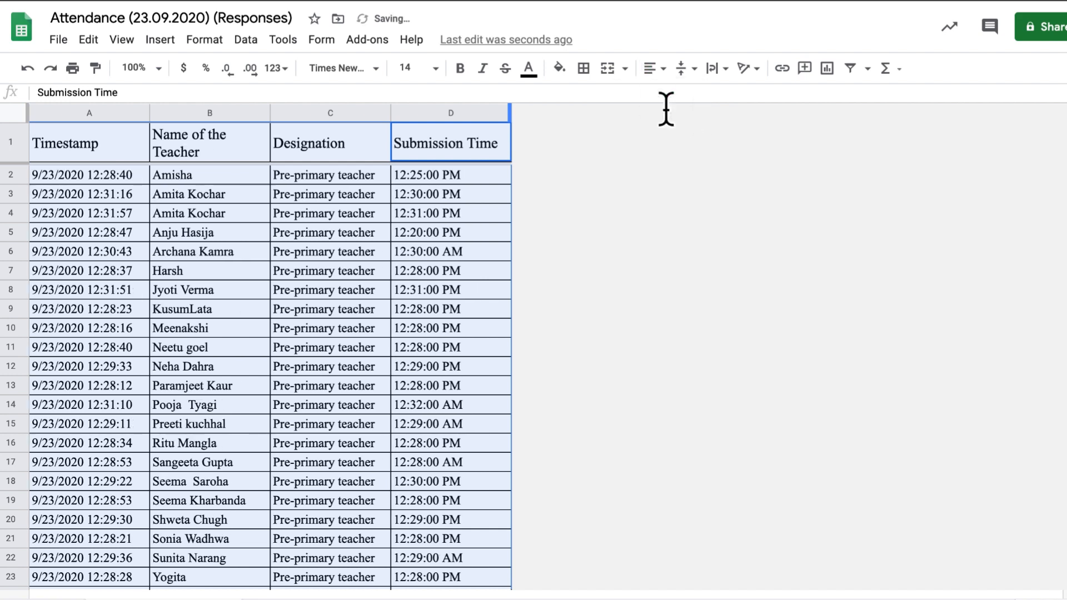
{"action": "left_click", "coordinate": [266, 251]}
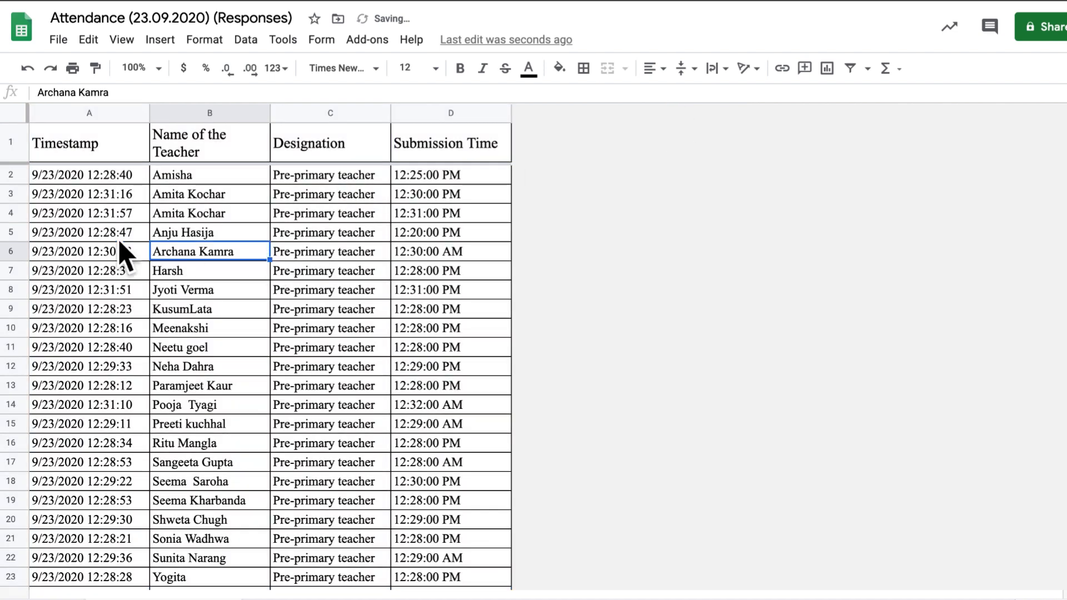
Centre the text of header row 1 horizontally and look through the responses below it
{"action": "left_click", "coordinate": [21, 152]}
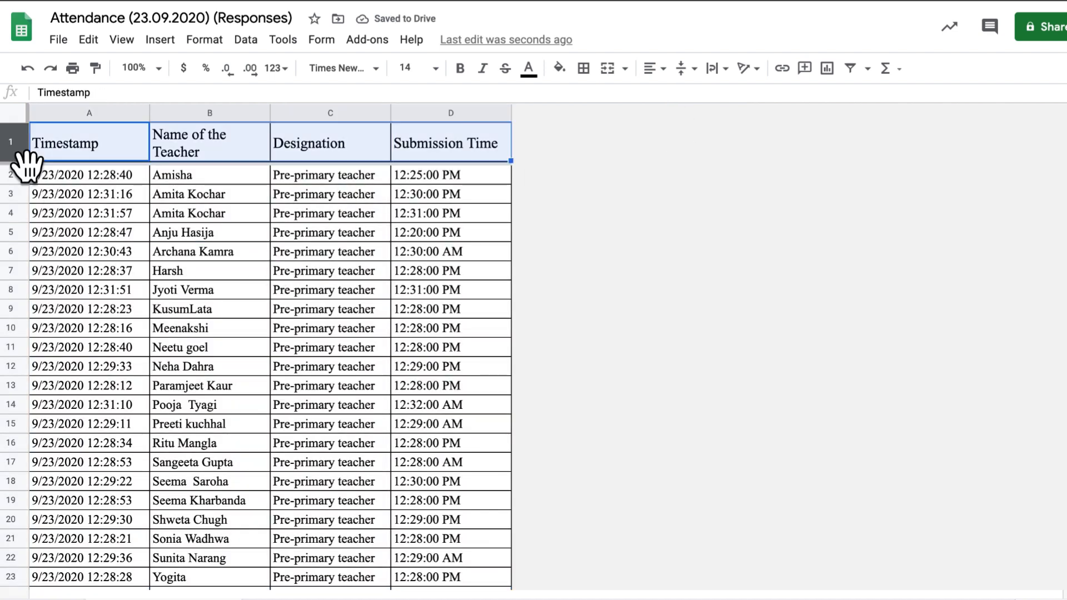
{"action": "left_click", "coordinate": [663, 69]}
{"action": "left_click", "coordinate": [674, 96]}
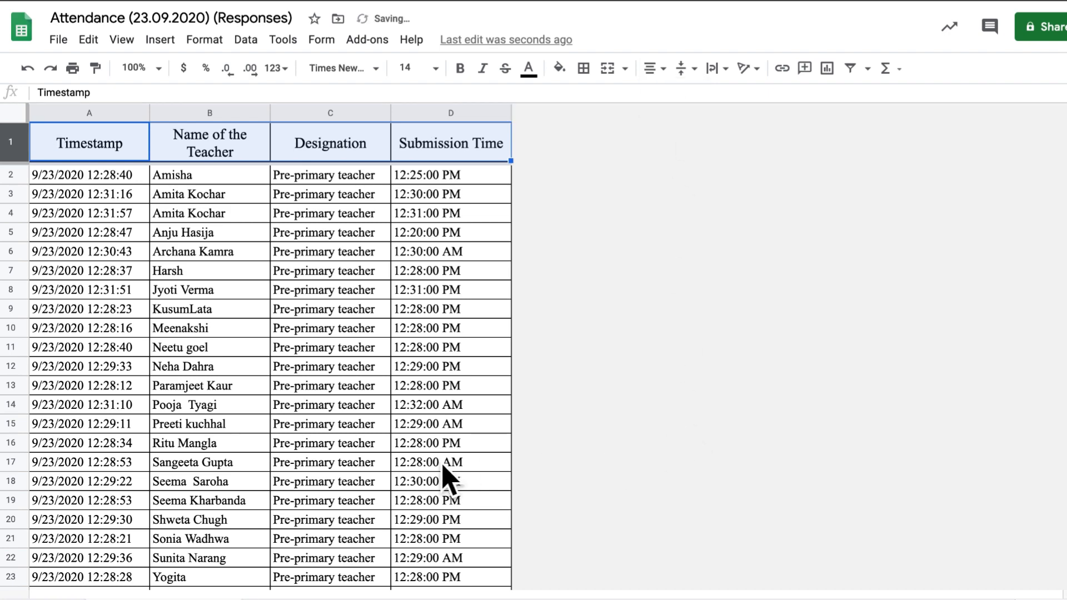
{"action": "scroll", "coordinate": [442, 471], "scroll_direction": "down", "scroll_amount": 5}
{"action": "scroll", "coordinate": [444, 475], "scroll_direction": "down", "scroll_amount": 20}
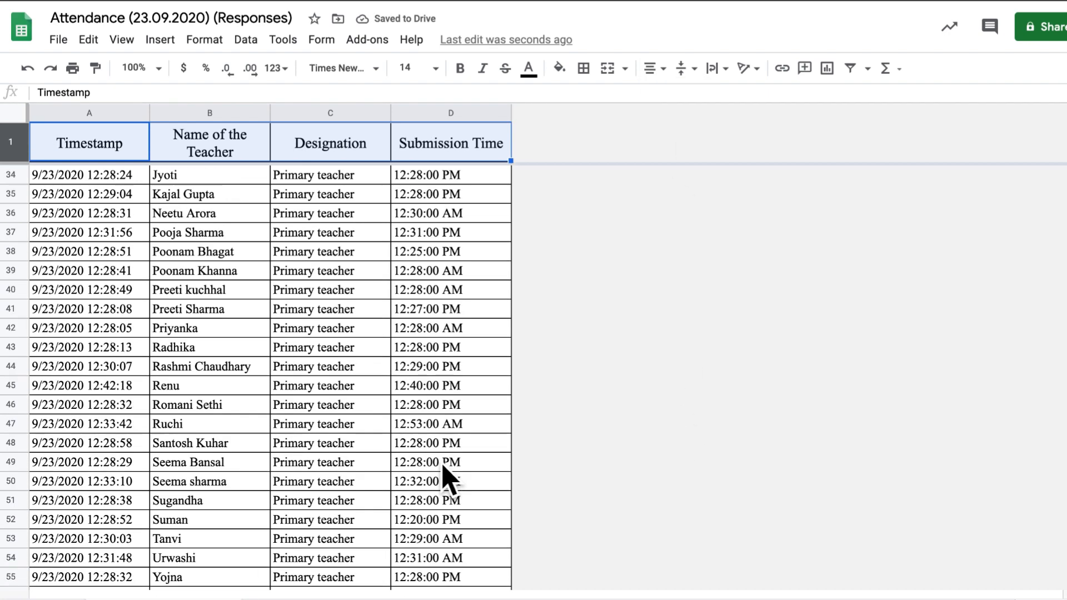
{"action": "scroll", "coordinate": [444, 475], "scroll_direction": "down", "scroll_amount": 12}
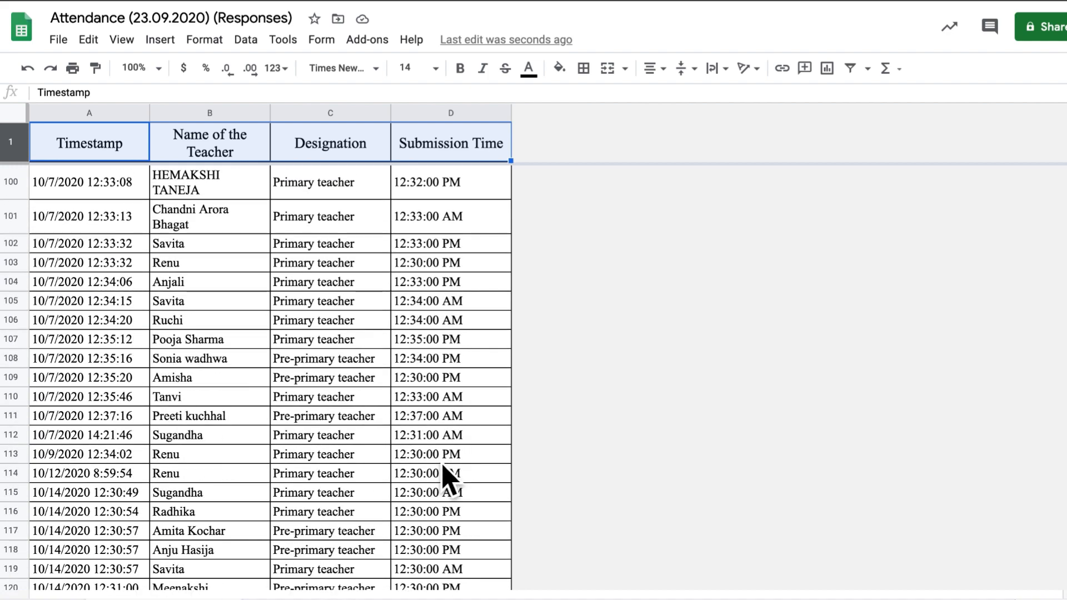
{"action": "scroll", "coordinate": [445, 475], "scroll_direction": "up", "scroll_amount": 20}
{"action": "scroll", "coordinate": [444, 476], "scroll_direction": "up", "scroll_amount": 17}
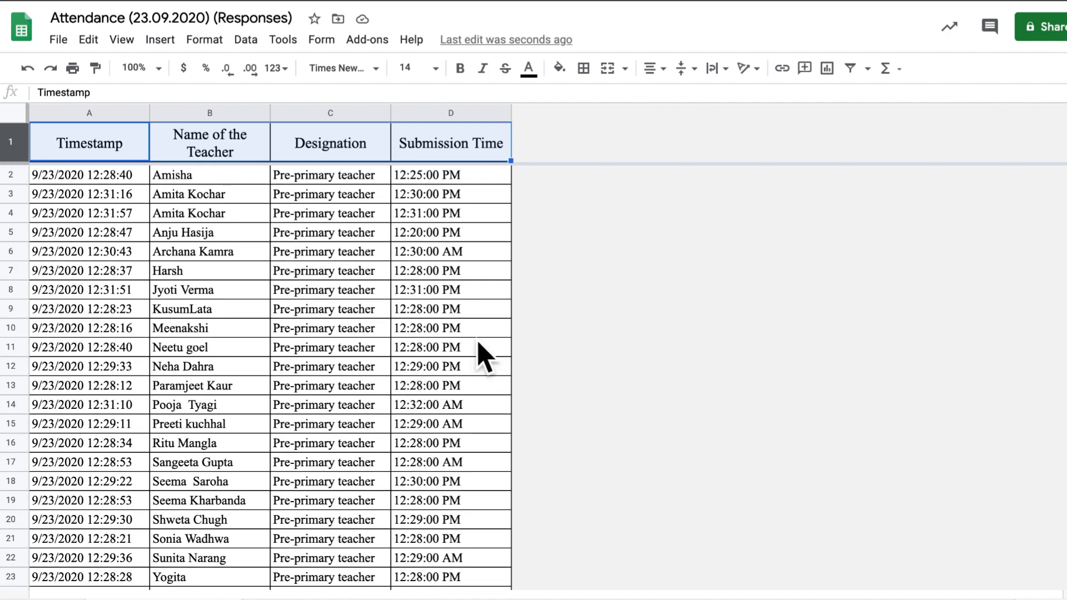
Insert one empty row directly below row 6 of the attendance table
{"action": "left_click", "coordinate": [100, 254]}
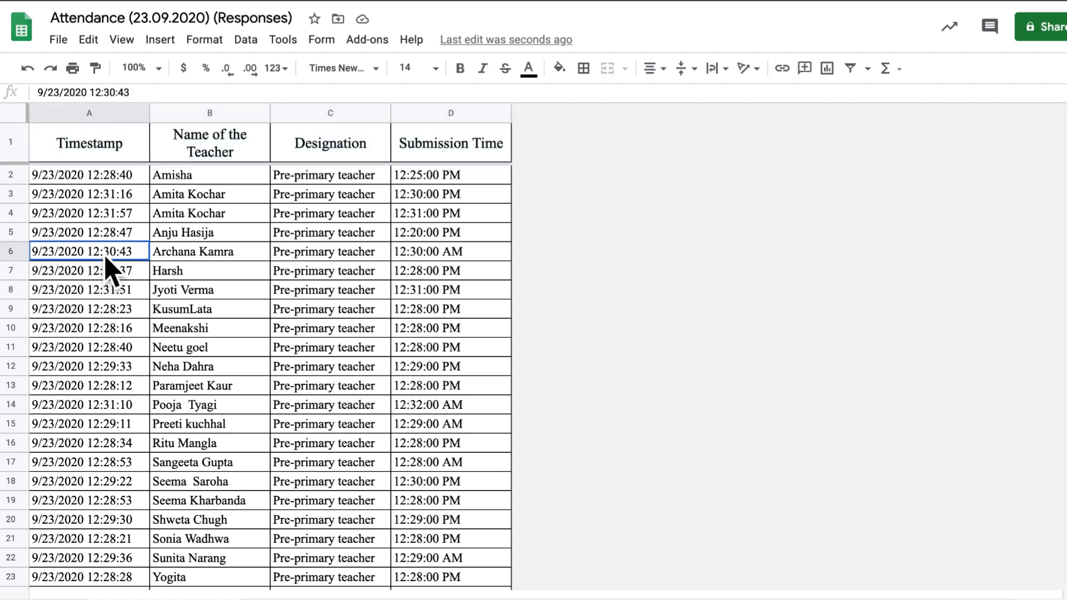
{"action": "left_click", "coordinate": [11, 257]}
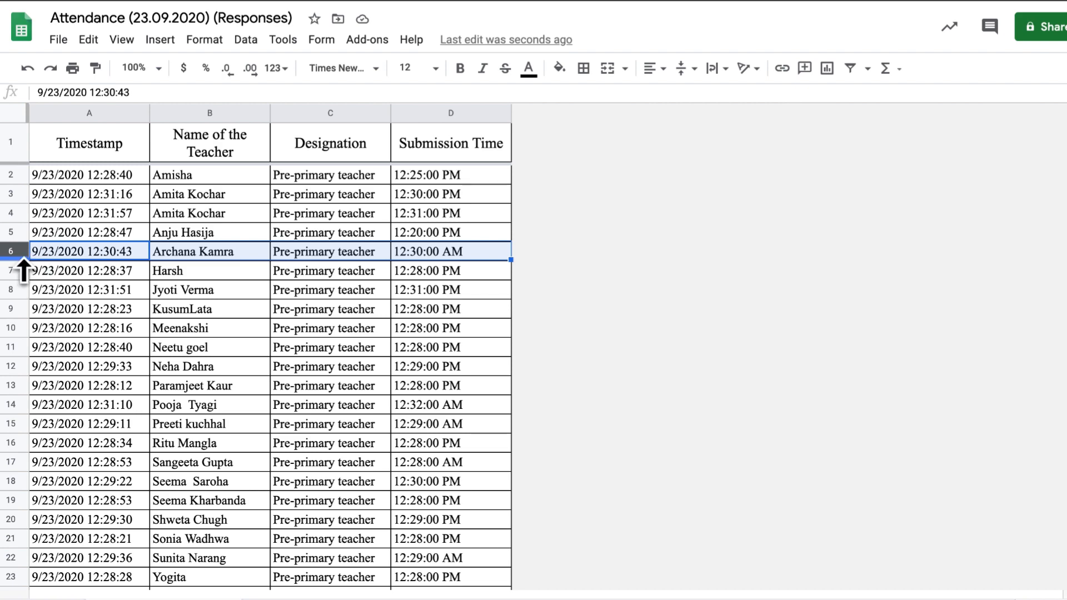
{"action": "right_click", "coordinate": [23, 261]}
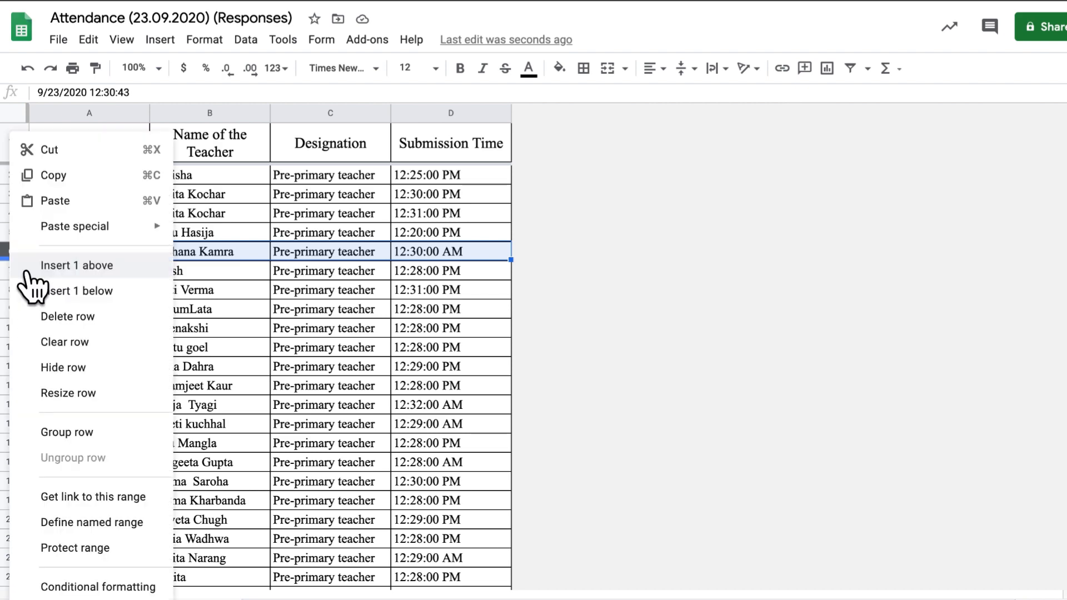
{"action": "left_click", "coordinate": [92, 300]}
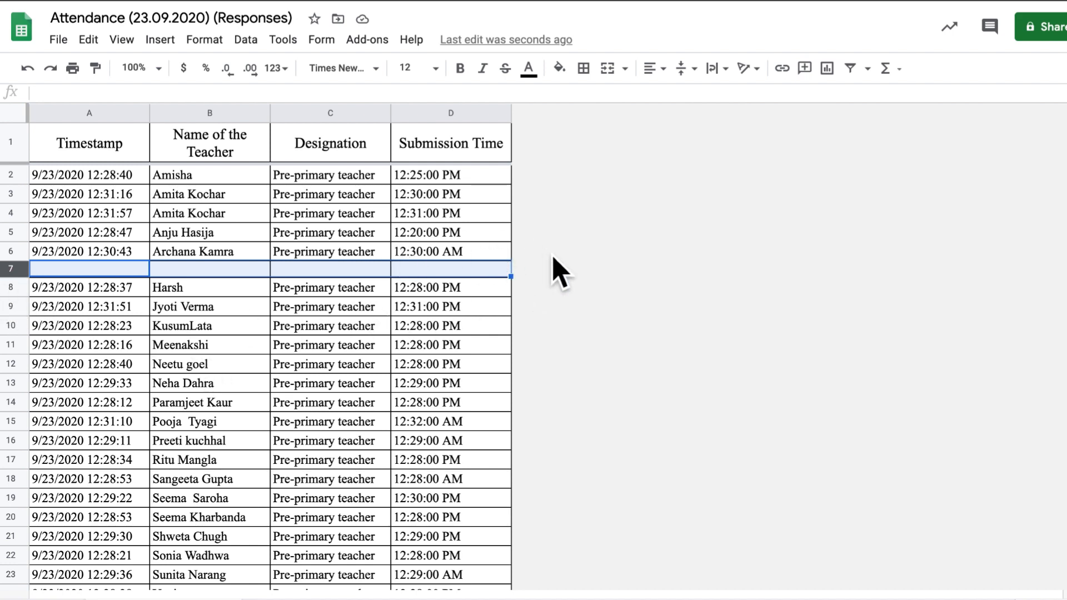
Fill the empty row 7 with medium-dark grey as a separator
{"action": "left_click", "coordinate": [562, 70]}
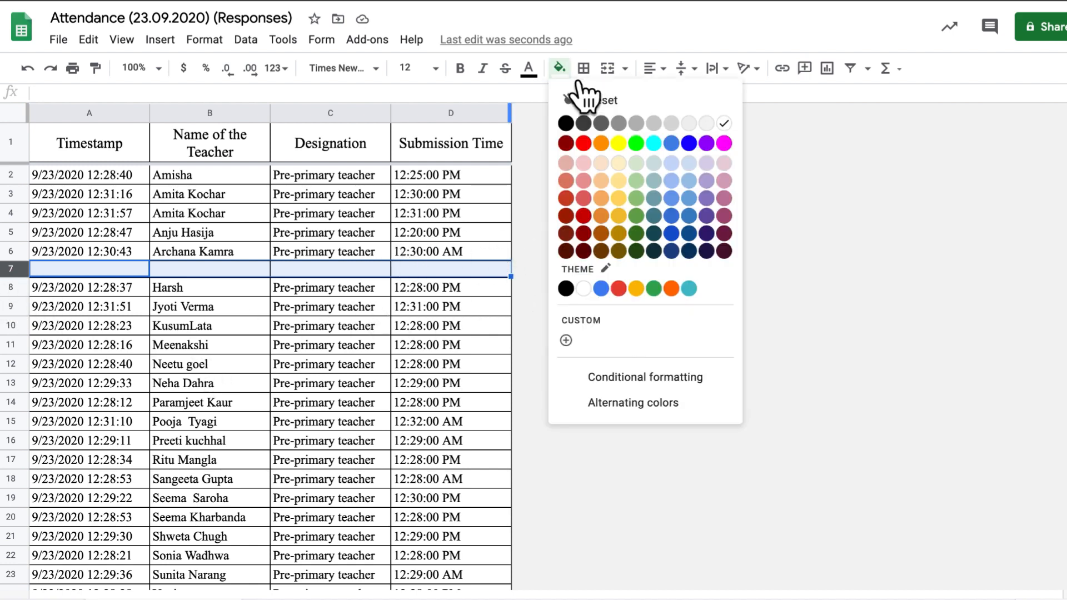
{"action": "left_click", "coordinate": [619, 123]}
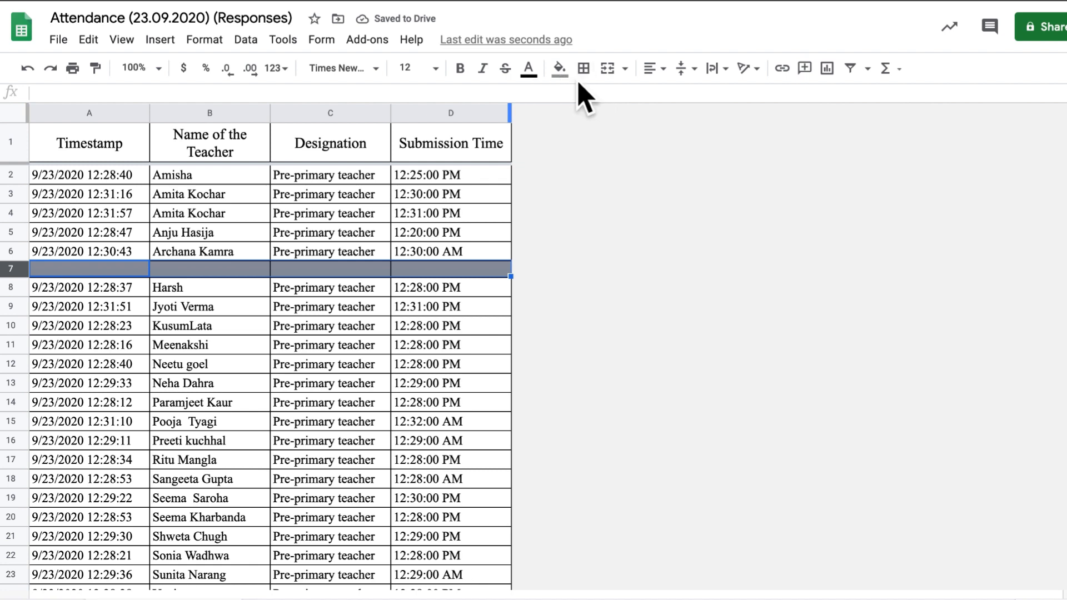
{"action": "left_click", "coordinate": [574, 250]}
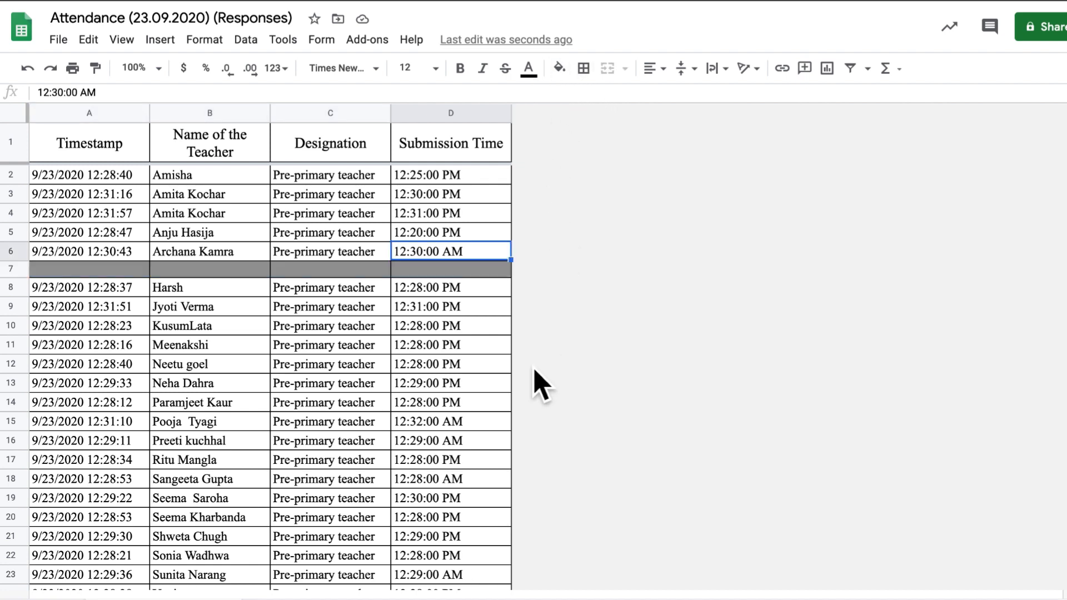
{"action": "scroll", "coordinate": [432, 400], "scroll_direction": "down", "scroll_amount": 1}
{"action": "scroll", "coordinate": [432, 402], "scroll_direction": "down", "scroll_amount": 7}
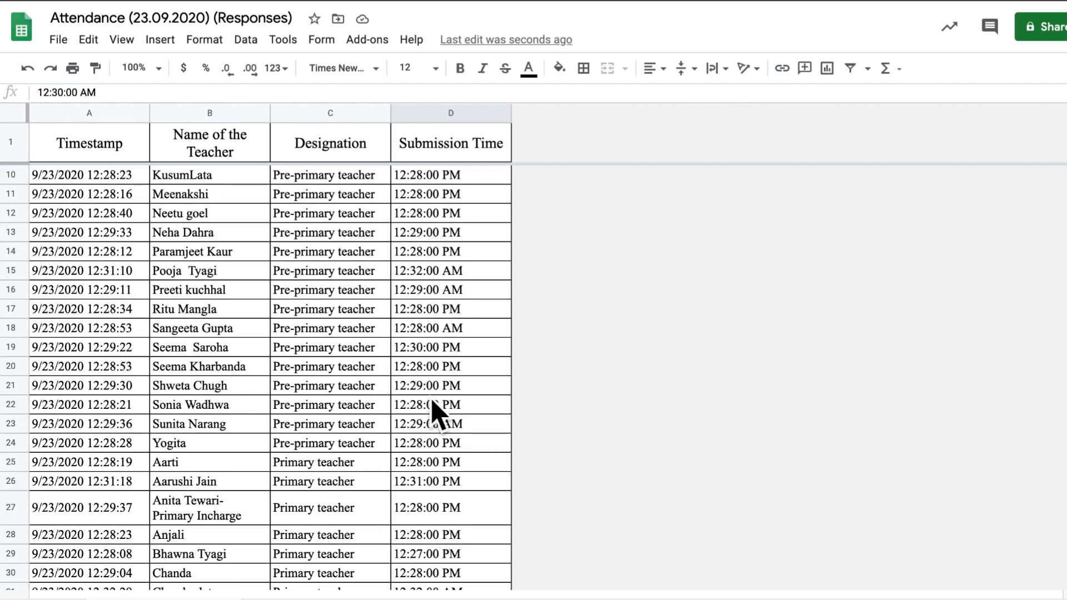
{"action": "scroll", "coordinate": [433, 401], "scroll_direction": "up", "scroll_amount": 8}
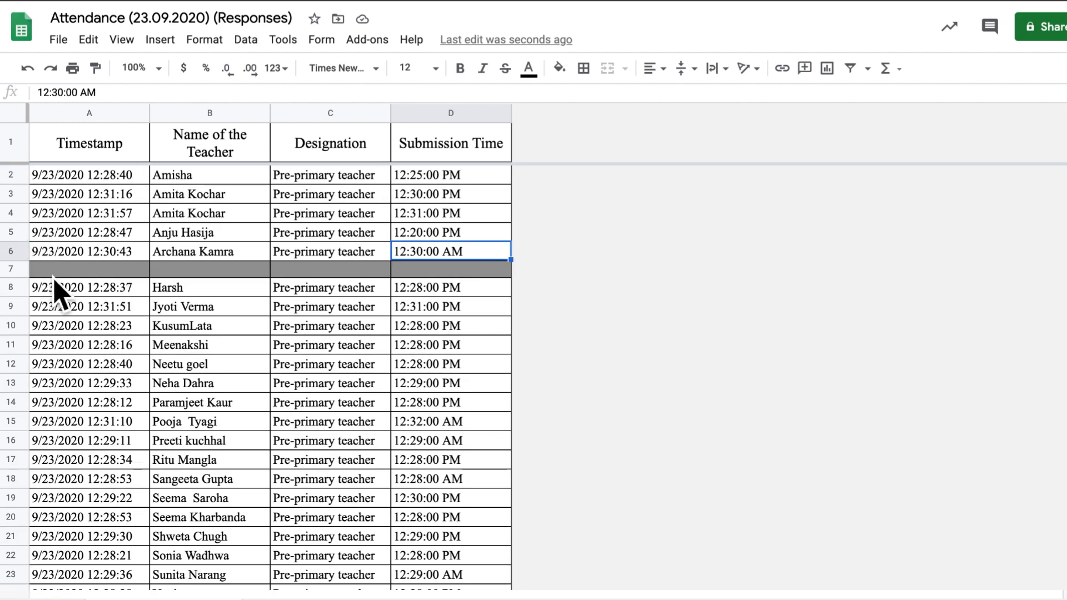
Insert one empty row directly below row 14 of the attendance table
{"action": "scroll", "coordinate": [69, 309], "scroll_direction": "down", "scroll_amount": 2}
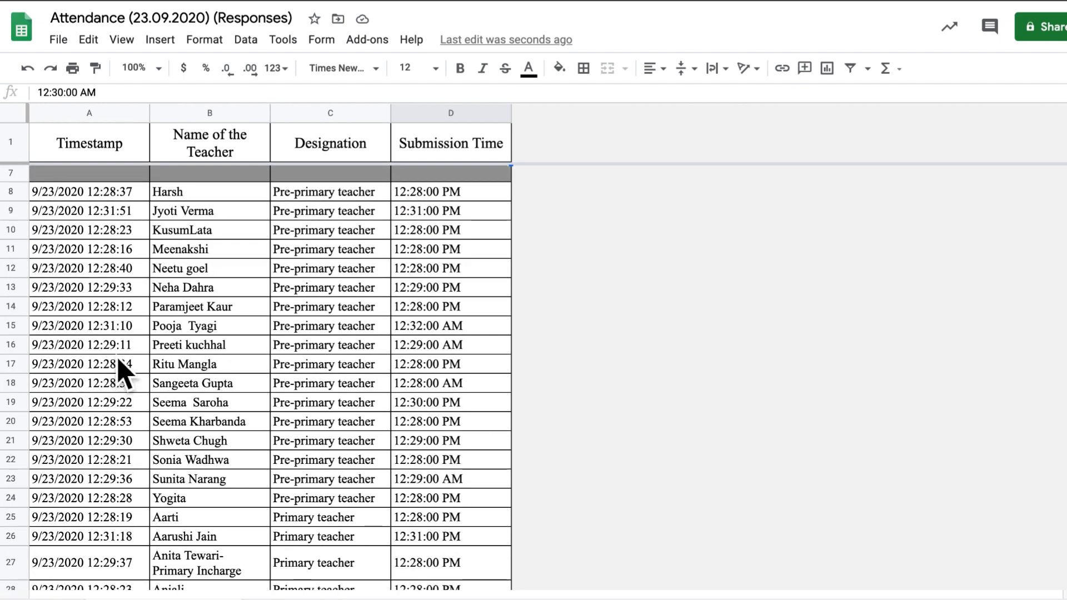
{"action": "left_click", "coordinate": [16, 290]}
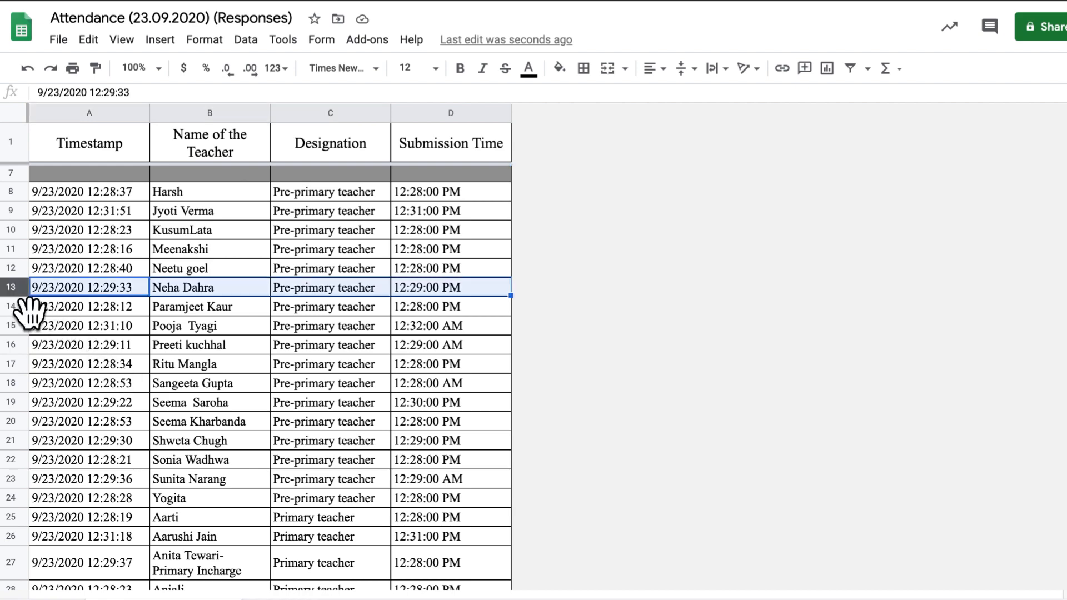
{"action": "right_click", "coordinate": [14, 306]}
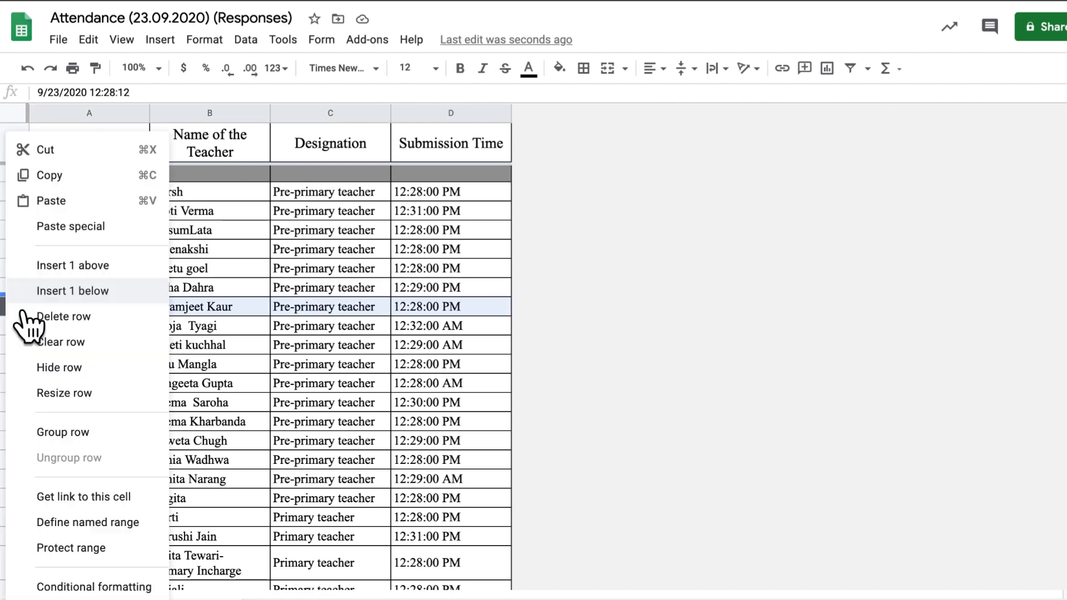
{"action": "left_click", "coordinate": [34, 294]}
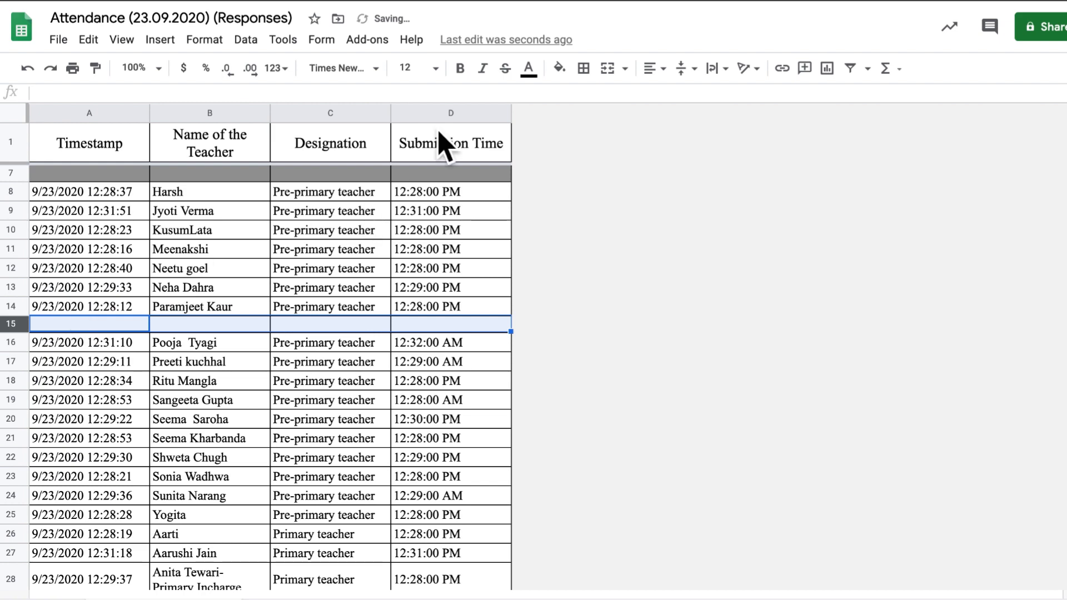
Fill the empty row 15 with the same grey as the separator in row 7
{"action": "left_click", "coordinate": [559, 68]}
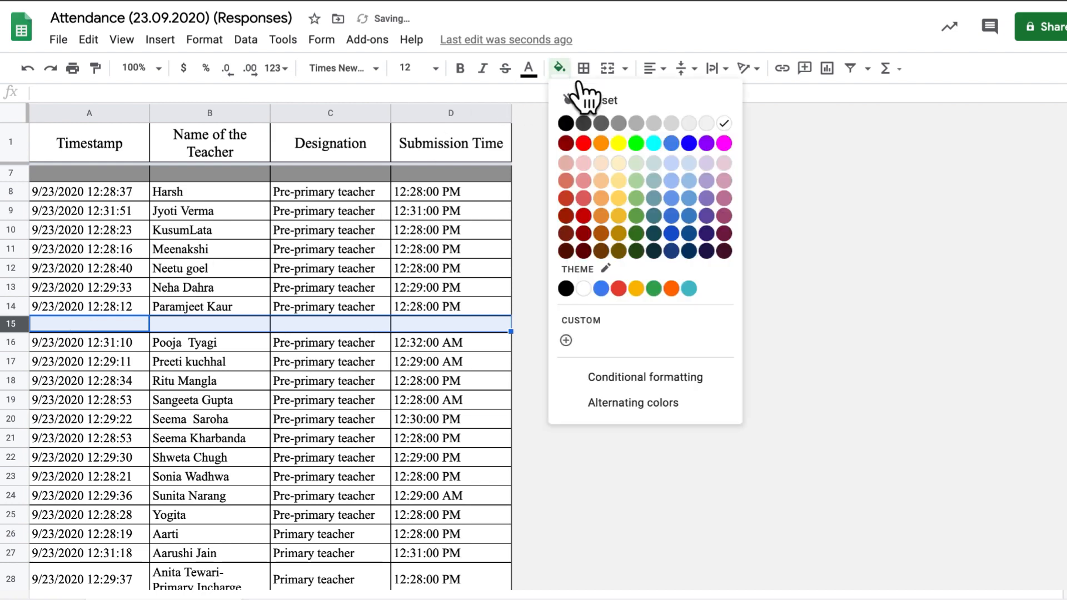
{"action": "left_click", "coordinate": [621, 126]}
{"action": "left_click", "coordinate": [574, 407]}
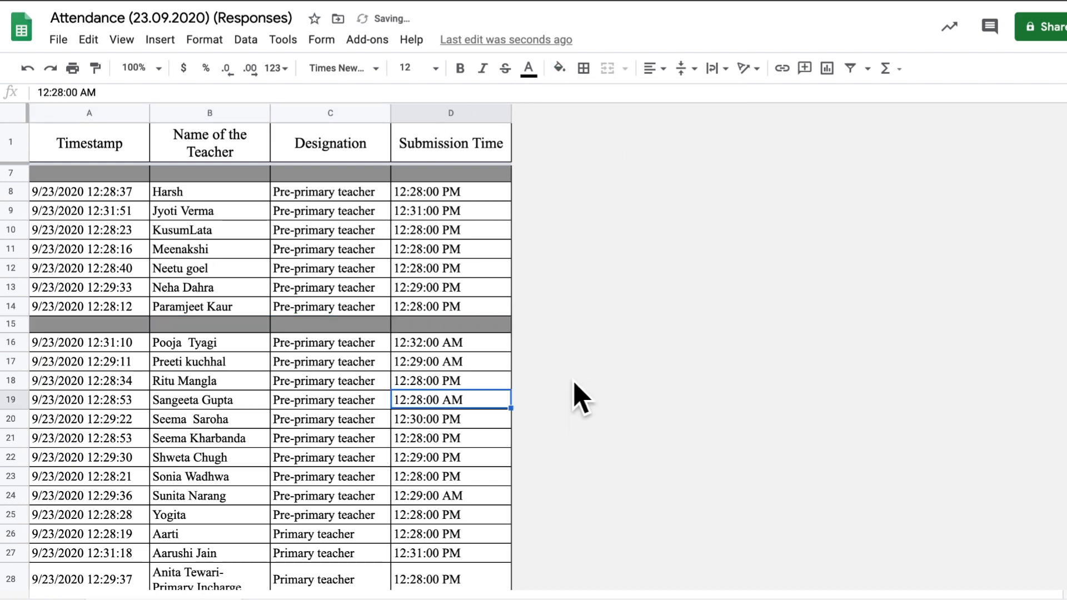
{"action": "scroll", "coordinate": [575, 372], "scroll_direction": "up", "scroll_amount": 3}
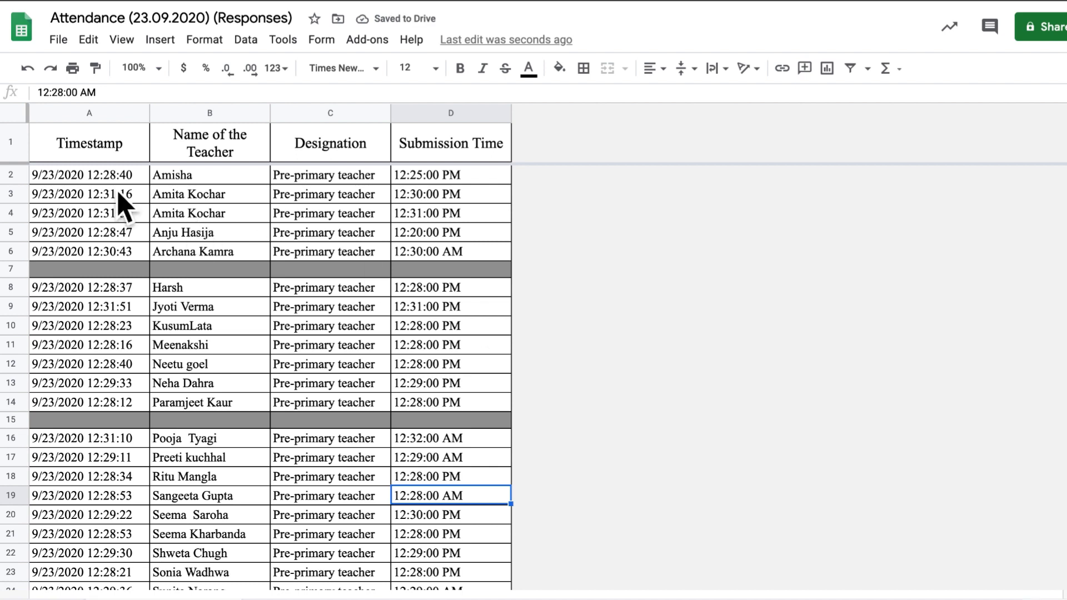
Fill header row 1 with a light orange background colour
{"action": "left_click", "coordinate": [17, 154]}
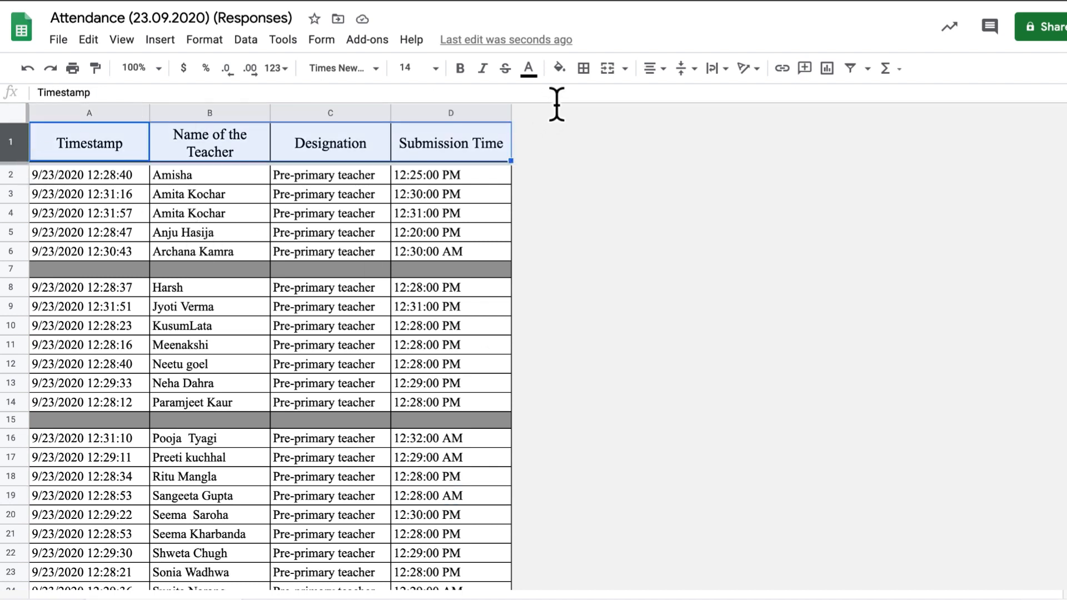
{"action": "left_click", "coordinate": [559, 68]}
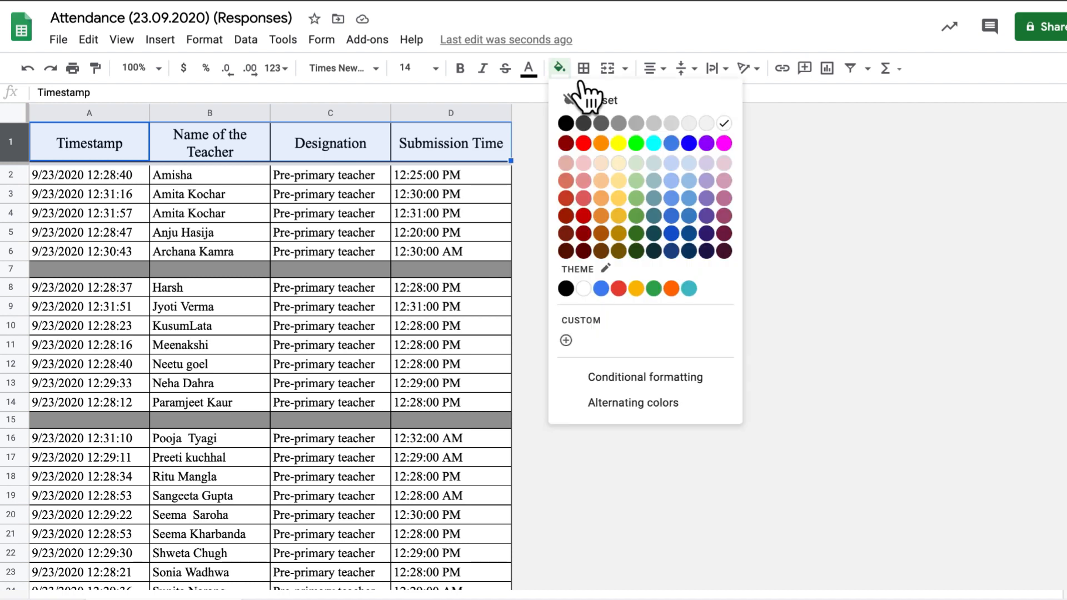
{"action": "left_click", "coordinate": [620, 178]}
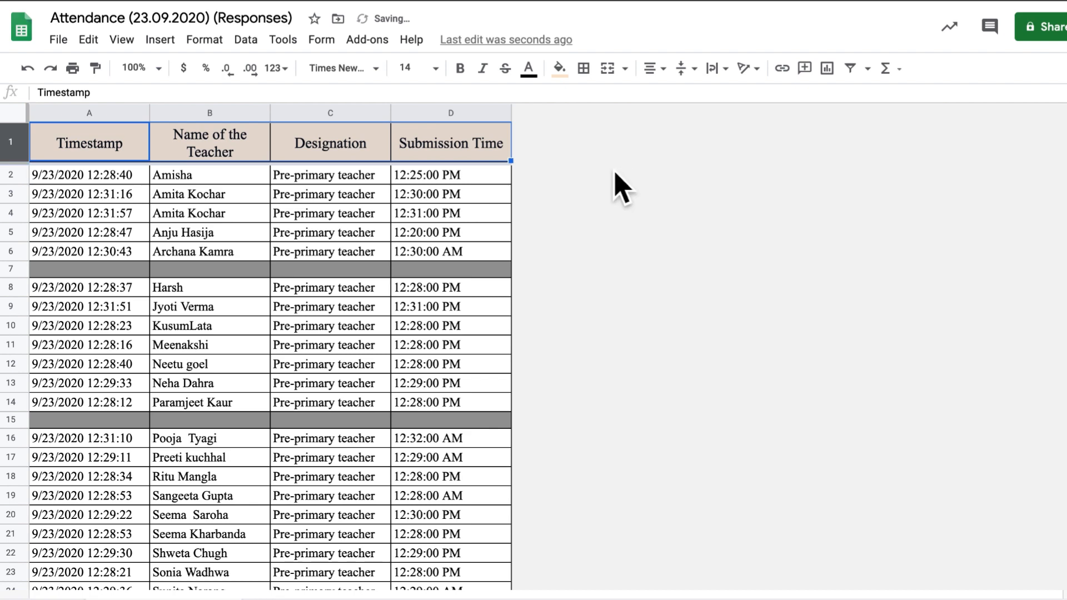
{"action": "left_click", "coordinate": [615, 172]}
{"action": "left_click", "coordinate": [676, 271]}
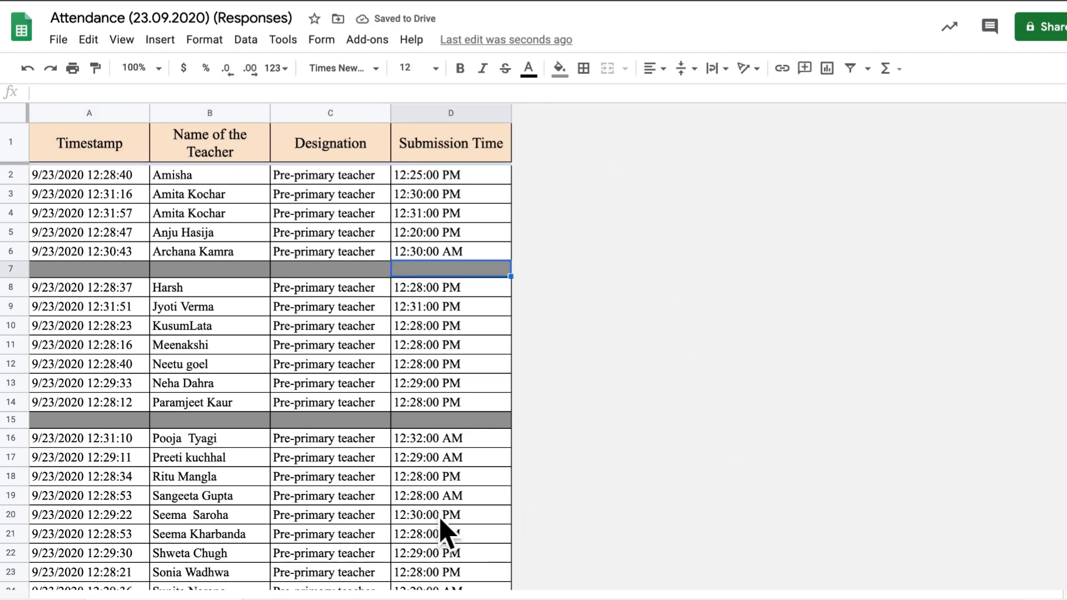
{"action": "scroll", "coordinate": [448, 533], "scroll_direction": "down", "scroll_amount": 5}
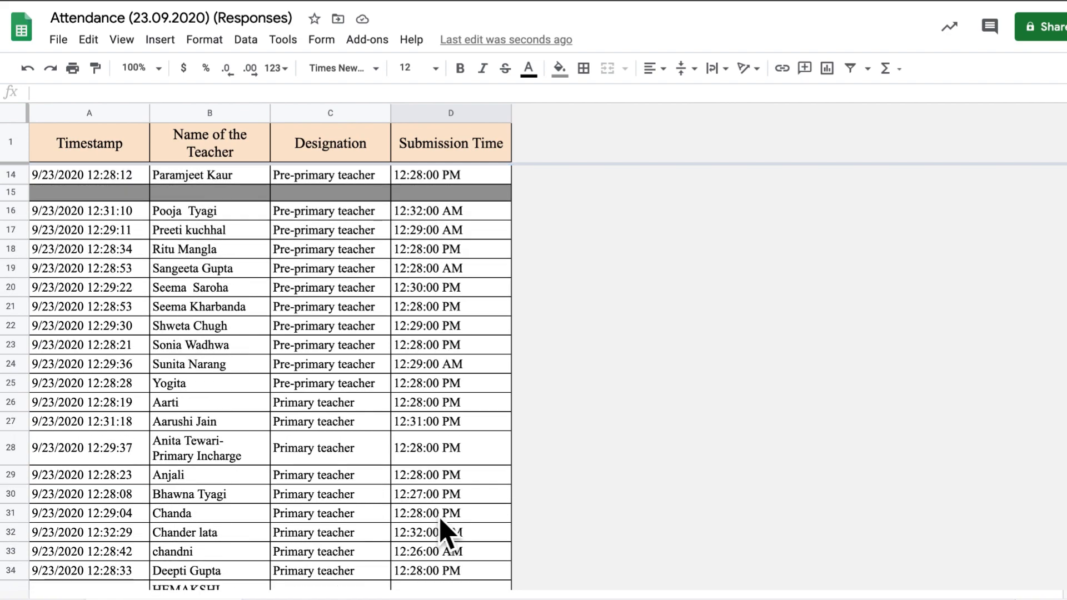
Select the whole sheet and make all rows uniformly taller than the current data rows
{"action": "scroll", "coordinate": [442, 519], "scroll_direction": "down", "scroll_amount": 12}
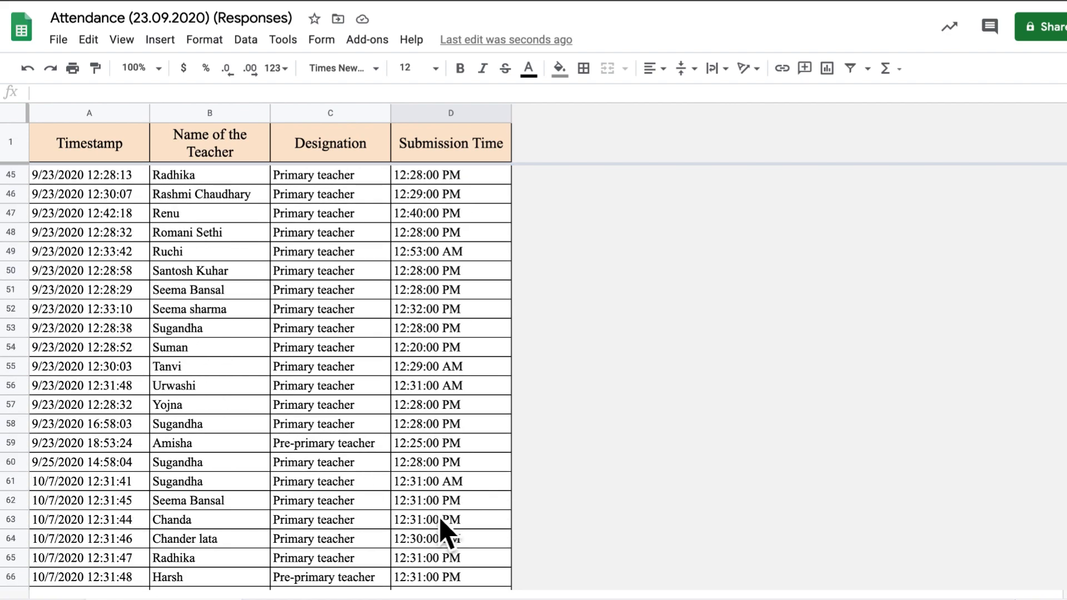
{"action": "scroll", "coordinate": [446, 533], "scroll_direction": "down", "scroll_amount": 1}
{"action": "scroll", "coordinate": [447, 533], "scroll_direction": "down", "scroll_amount": 15}
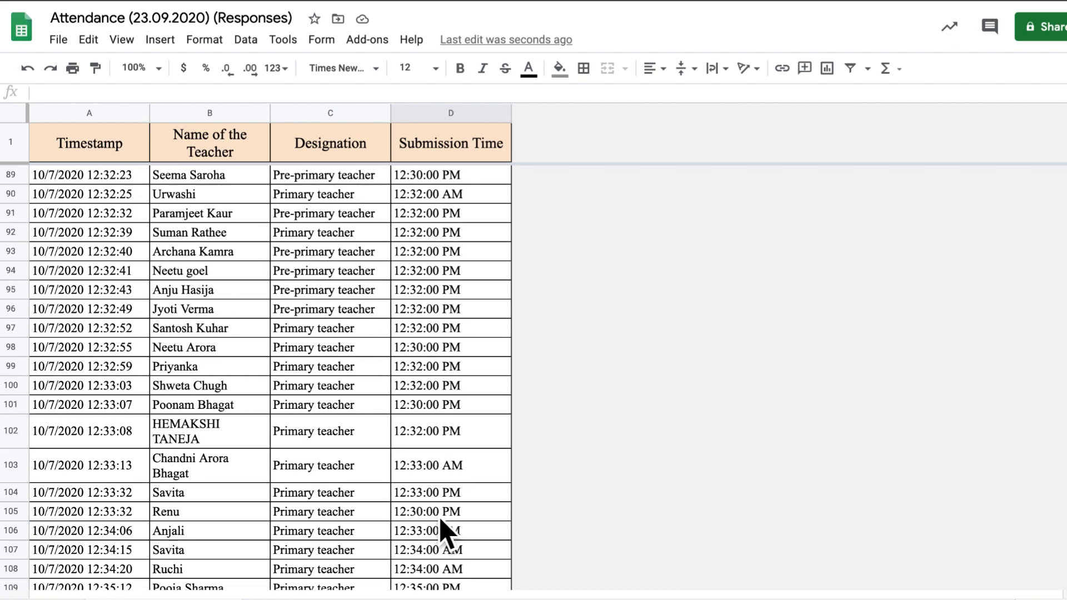
{"action": "scroll", "coordinate": [441, 522], "scroll_direction": "down", "scroll_amount": 7}
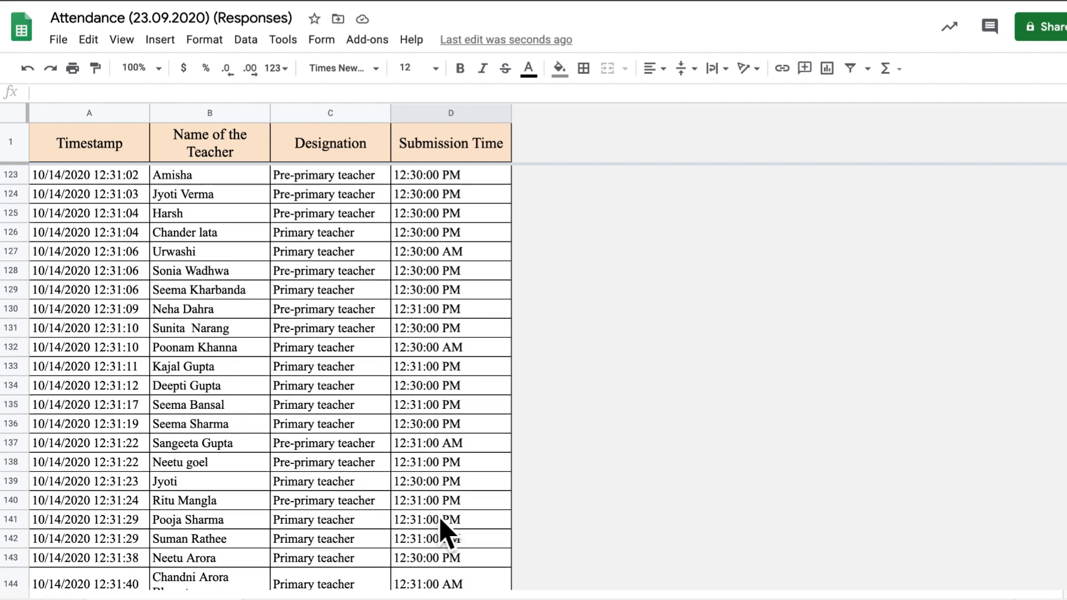
{"action": "scroll", "coordinate": [442, 523], "scroll_direction": "up", "scroll_amount": 20}
{"action": "scroll", "coordinate": [446, 533], "scroll_direction": "up", "scroll_amount": 4}
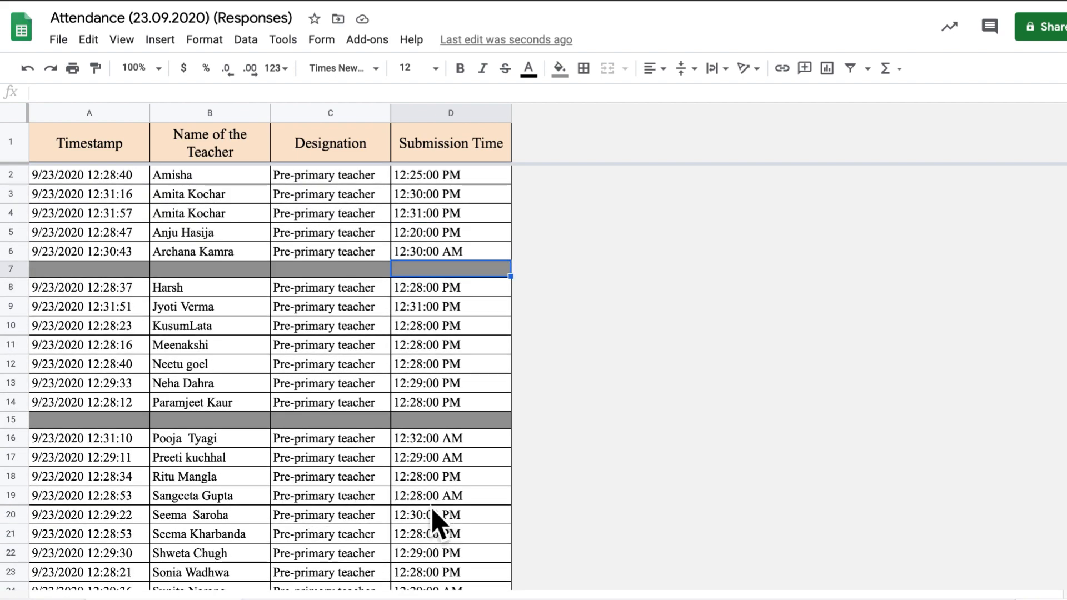
{"action": "left_click", "coordinate": [14, 114]}
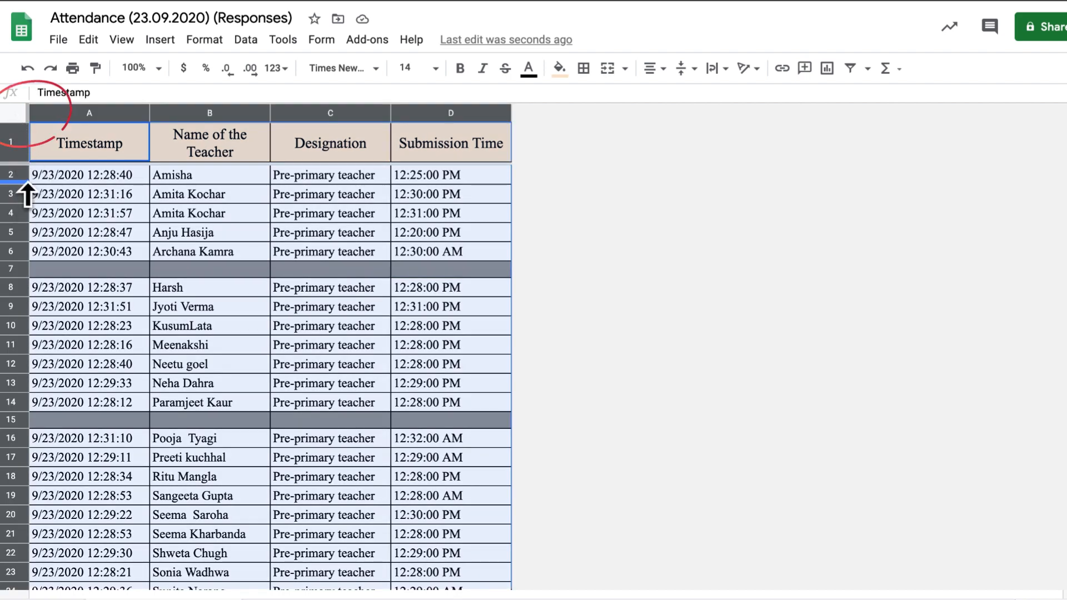
{"action": "left_click_drag", "start_coordinate": [27, 192], "coordinate": [22, 203]}
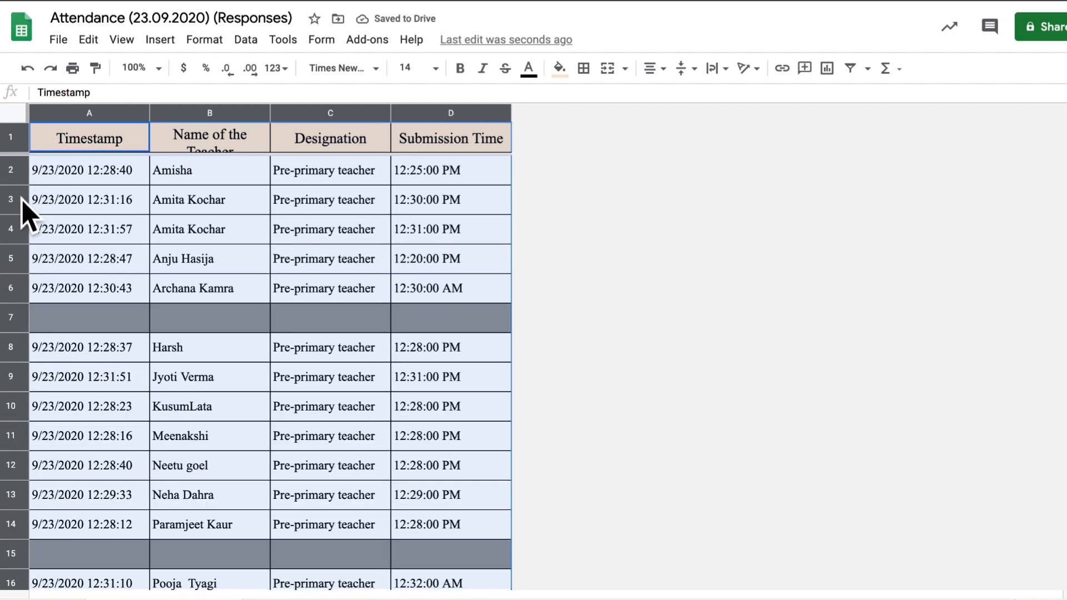
{"action": "scroll", "coordinate": [329, 490], "scroll_direction": "down", "scroll_amount": 15}
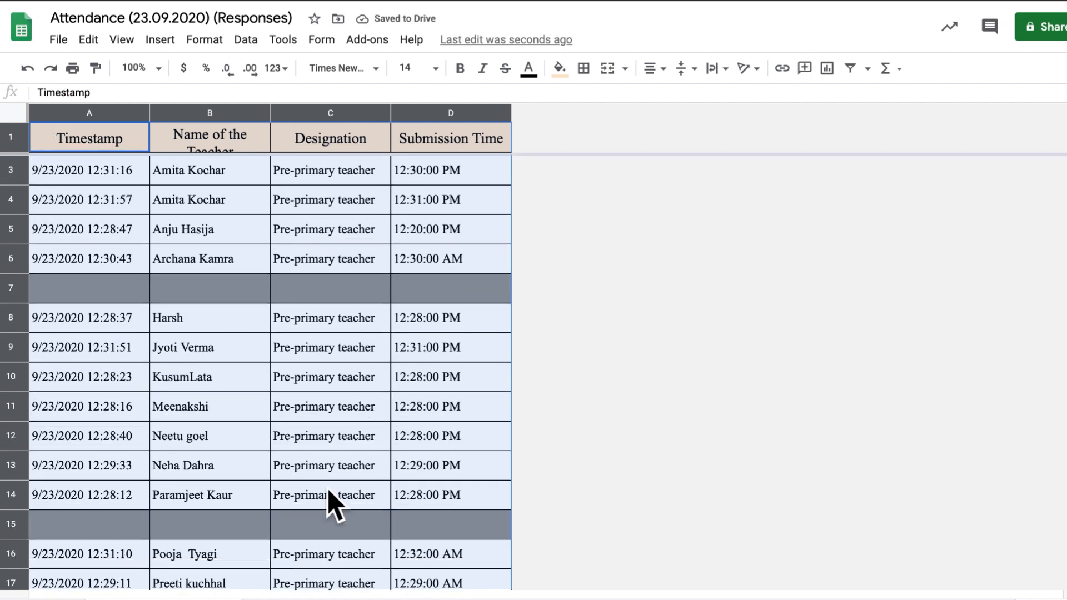
{"action": "scroll", "coordinate": [328, 490], "scroll_direction": "up", "scroll_amount": 15}
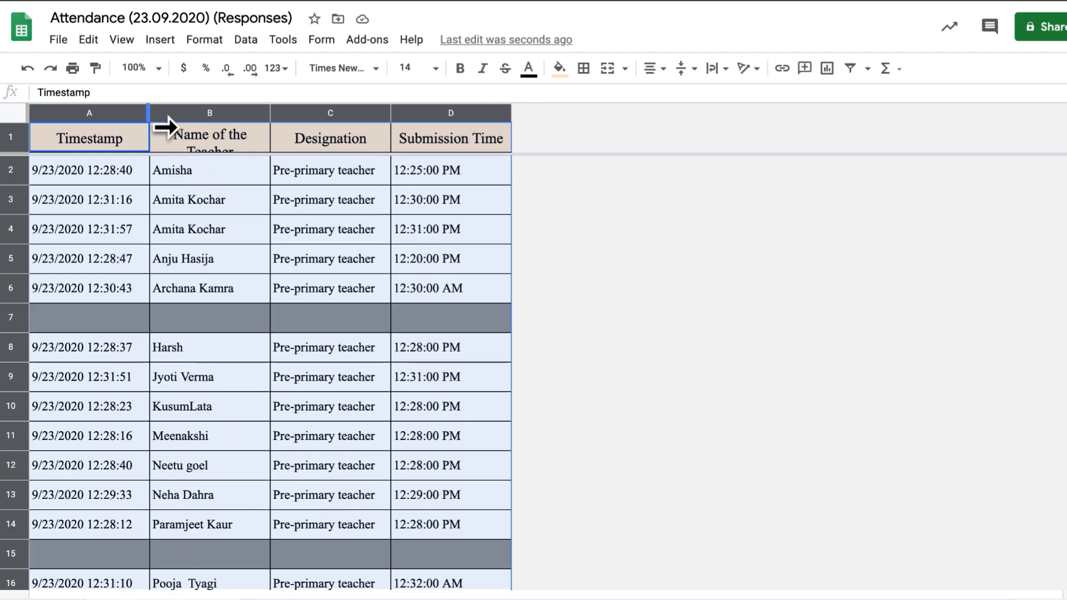
Widen all four columns equally so the "Name of the Teacher" header fits on one line, and clear the whole-sheet selection
{"action": "left_click_drag", "start_coordinate": [165, 127], "coordinate": [180, 127]}
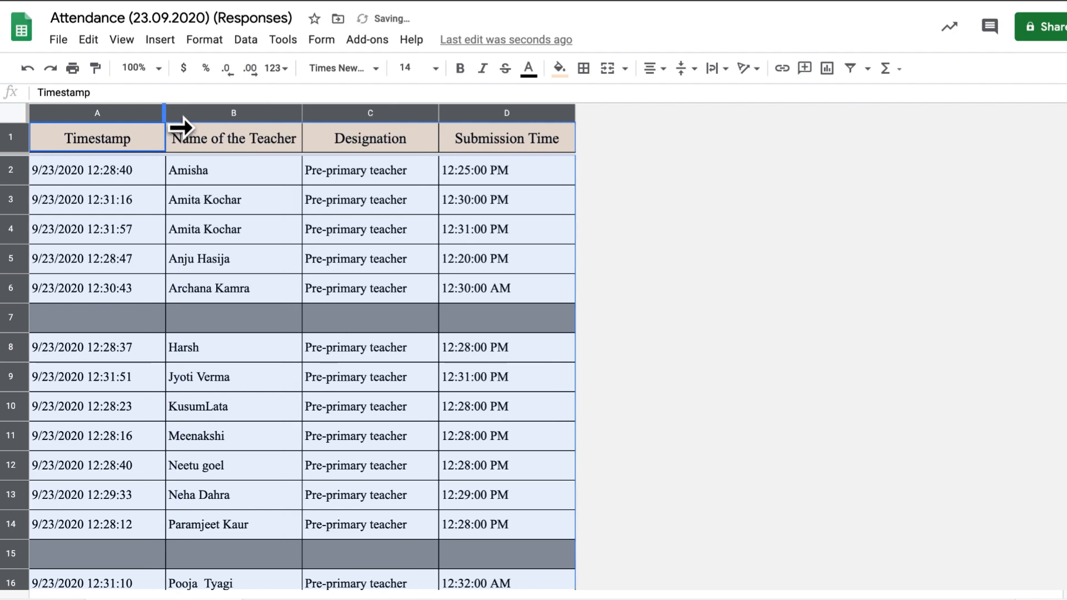
{"action": "scroll", "coordinate": [405, 488], "scroll_direction": "down", "scroll_amount": 14}
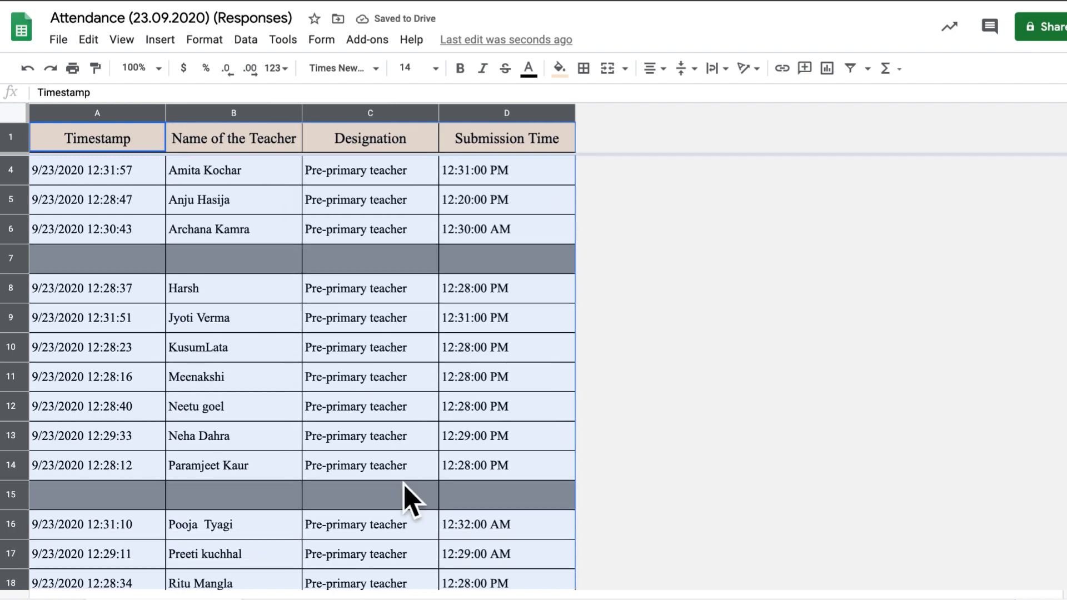
{"action": "scroll", "coordinate": [405, 488], "scroll_direction": "down", "scroll_amount": 20}
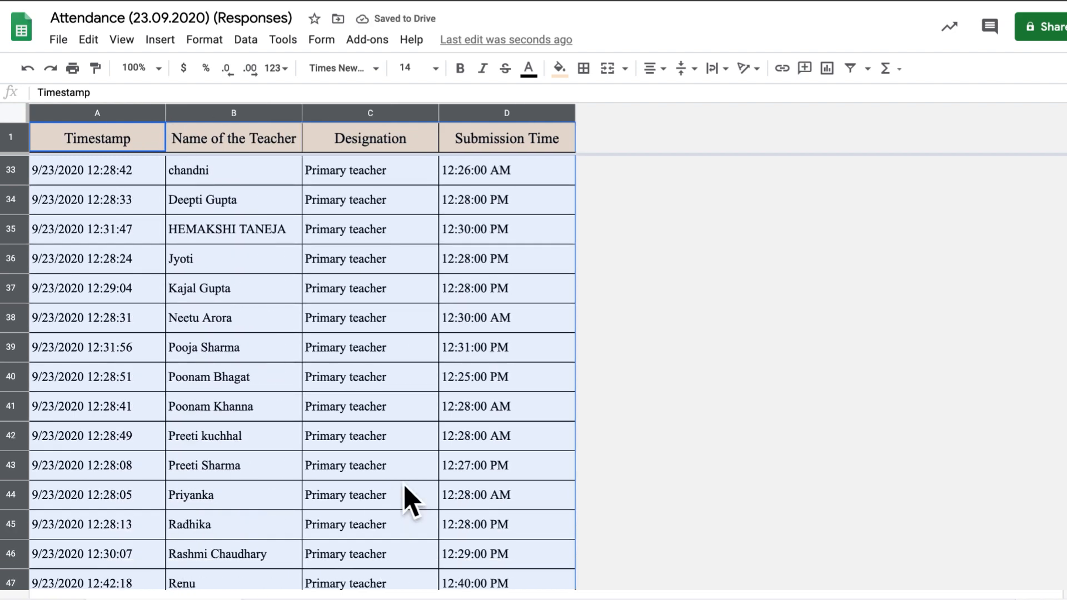
{"action": "scroll", "coordinate": [405, 487], "scroll_direction": "down", "scroll_amount": 6}
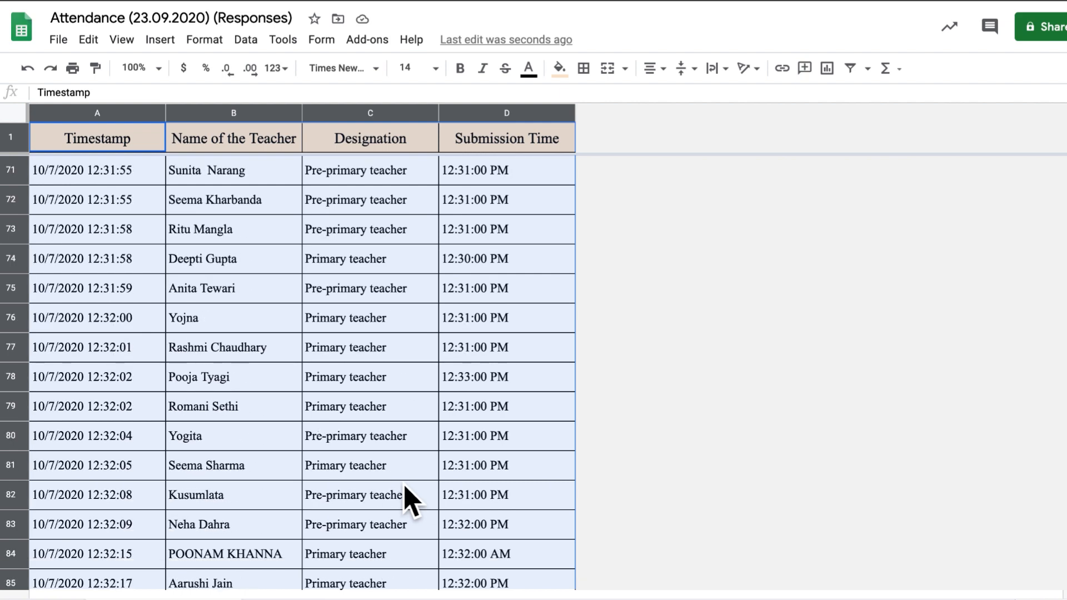
{"action": "scroll", "coordinate": [405, 488], "scroll_direction": "up", "scroll_amount": 20}
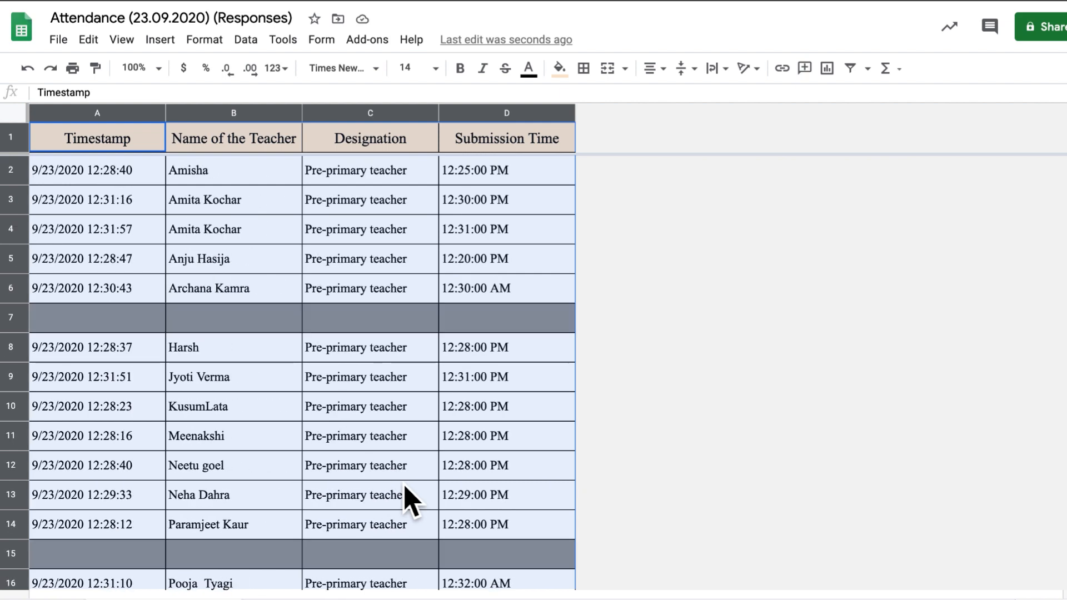
{"action": "left_click", "coordinate": [506, 410]}
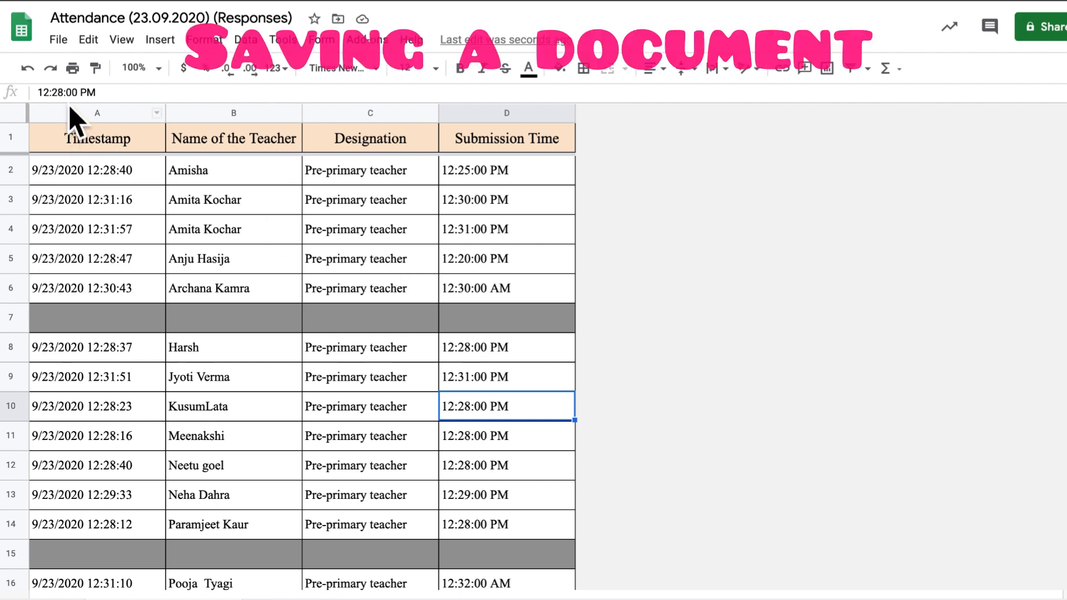
Open the export settings for downloading the spreadsheet as a PDF document (.pdf)
{"action": "left_click", "coordinate": [71, 46]}
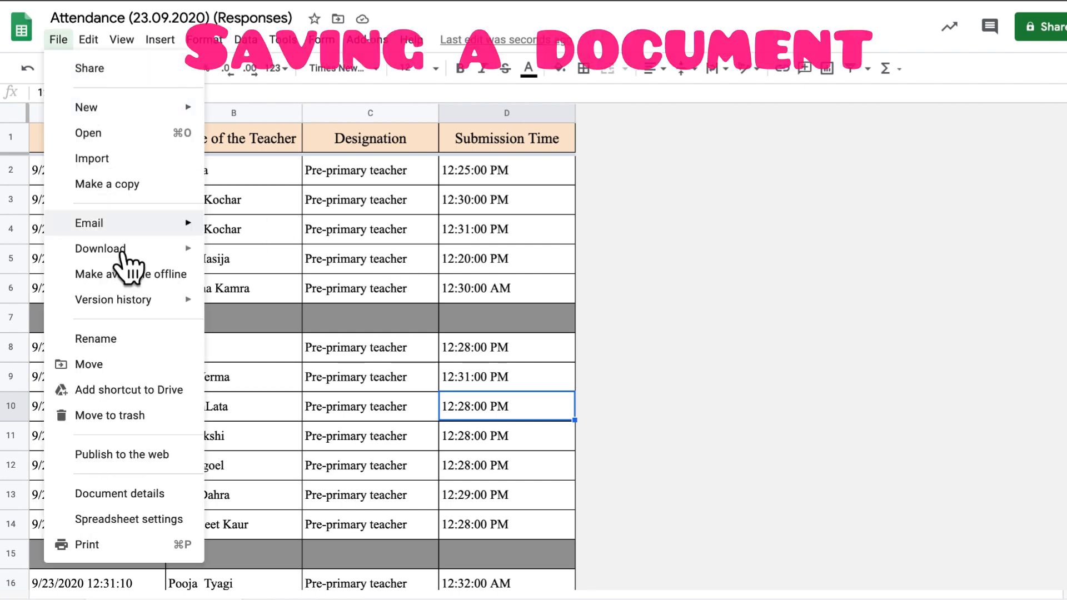
{"action": "mouse_move", "coordinate": [136, 257]}
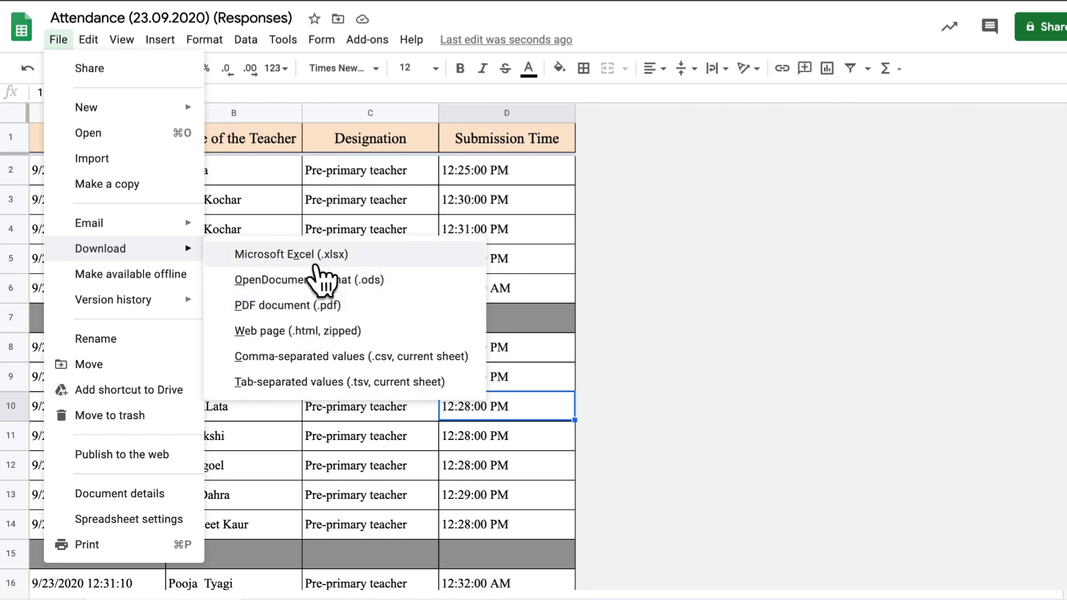
{"action": "left_click", "coordinate": [312, 312]}
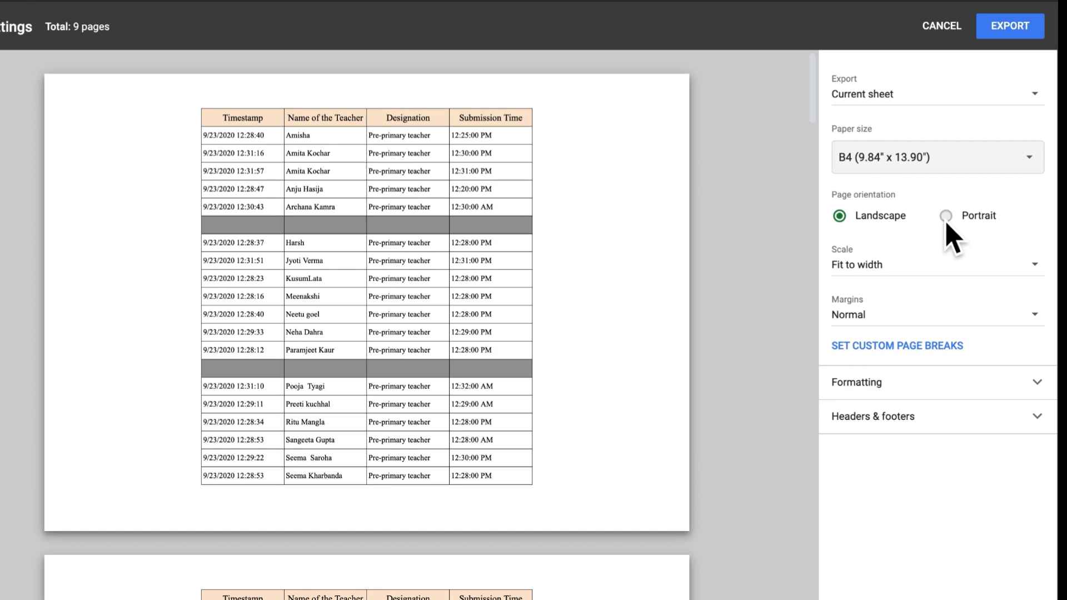
Set the PDF page orientation to Portrait and the paper size to Letter (8.5" x 11")
{"action": "left_click", "coordinate": [946, 217]}
{"action": "left_click", "coordinate": [1031, 166]}
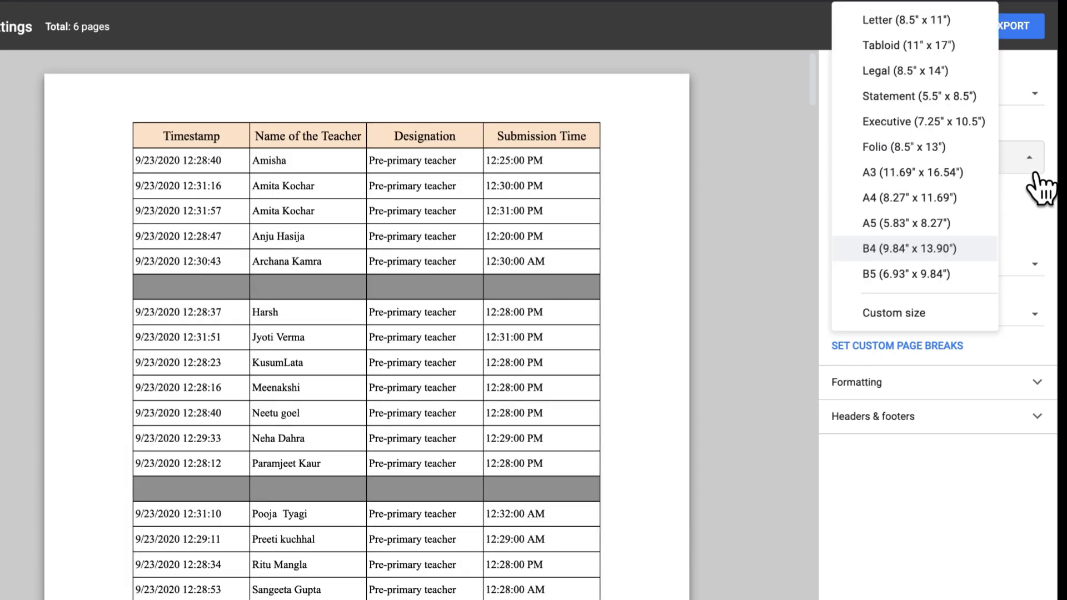
{"action": "left_click", "coordinate": [920, 322]}
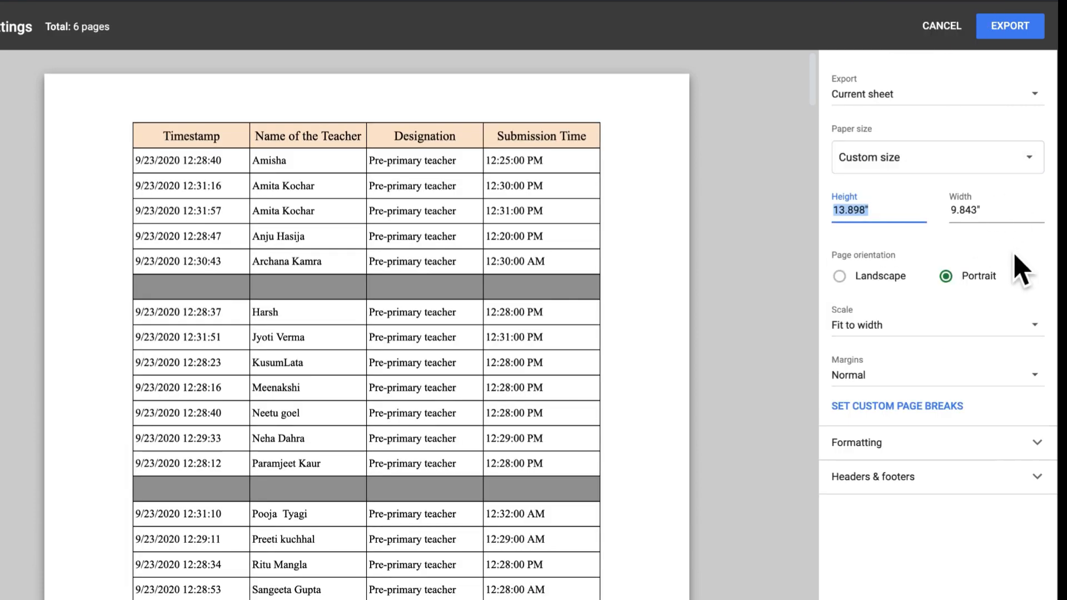
{"action": "left_click", "coordinate": [1028, 167]}
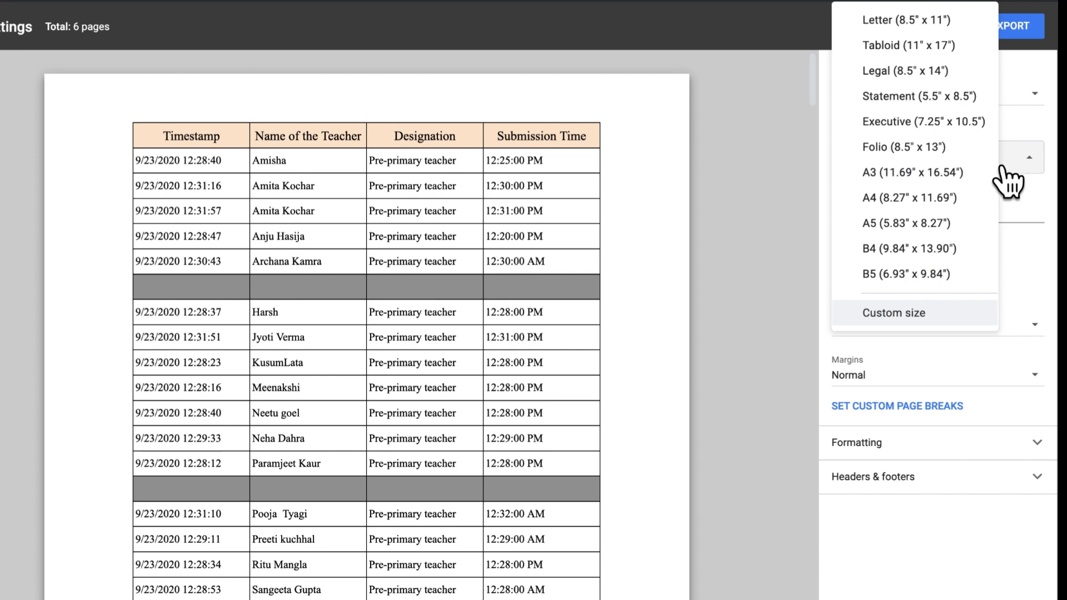
{"action": "left_click", "coordinate": [911, 23]}
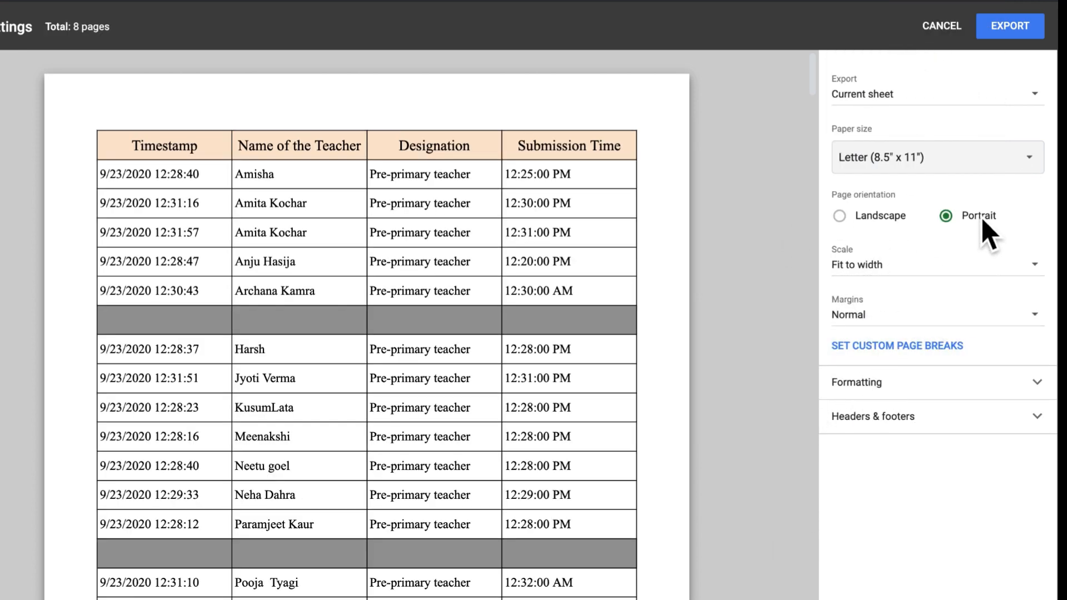
Check the page preview of the attendance table and export the current sheet as a PDF
{"action": "scroll", "coordinate": [572, 394], "scroll_direction": "down", "scroll_amount": 20}
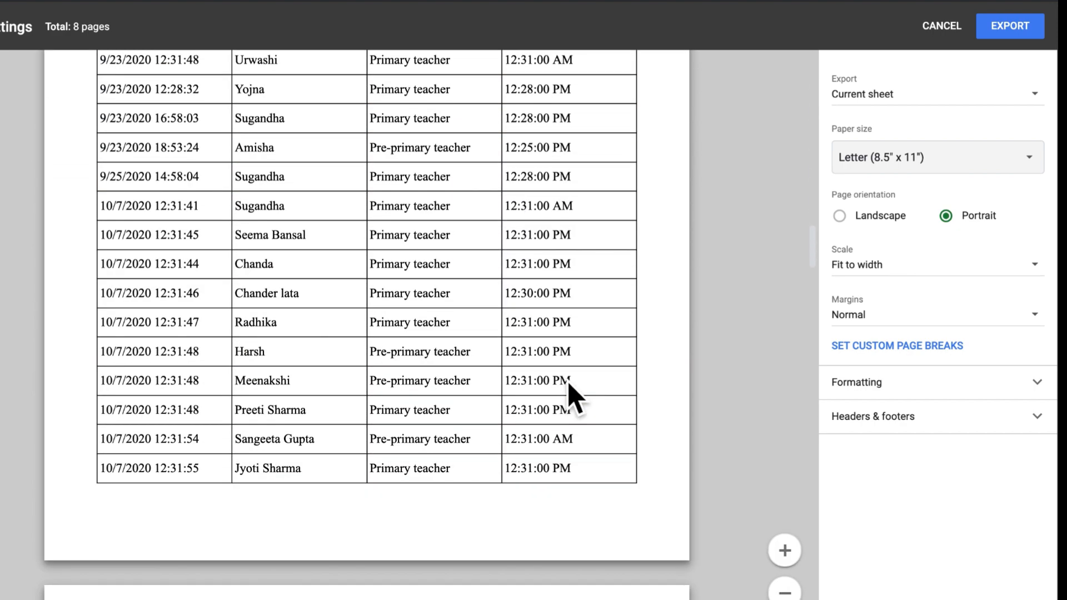
{"action": "scroll", "coordinate": [573, 393], "scroll_direction": "down", "scroll_amount": 15}
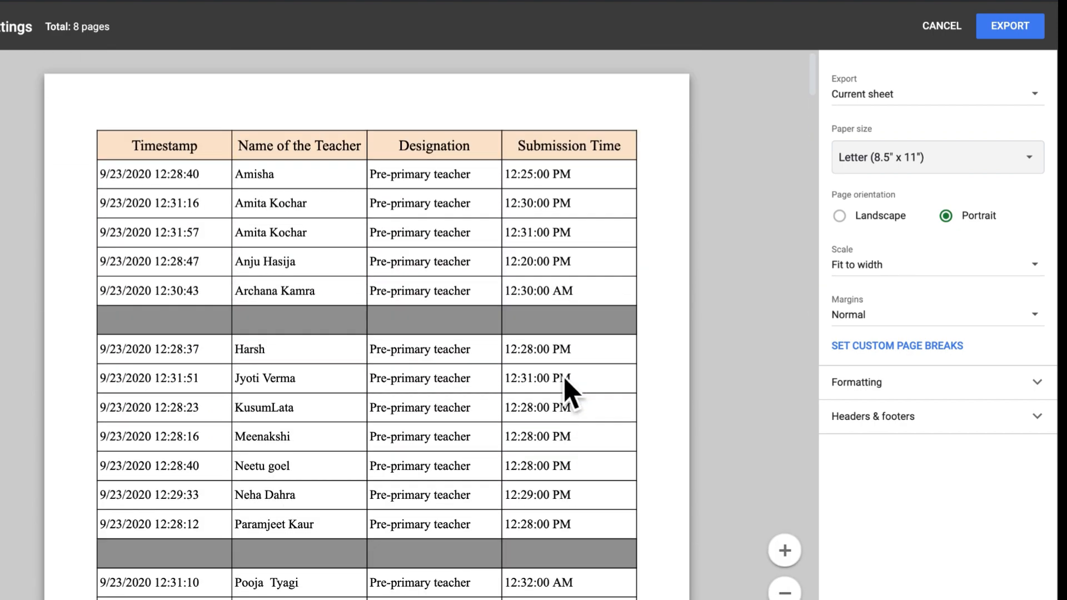
{"action": "left_click", "coordinate": [1014, 28]}
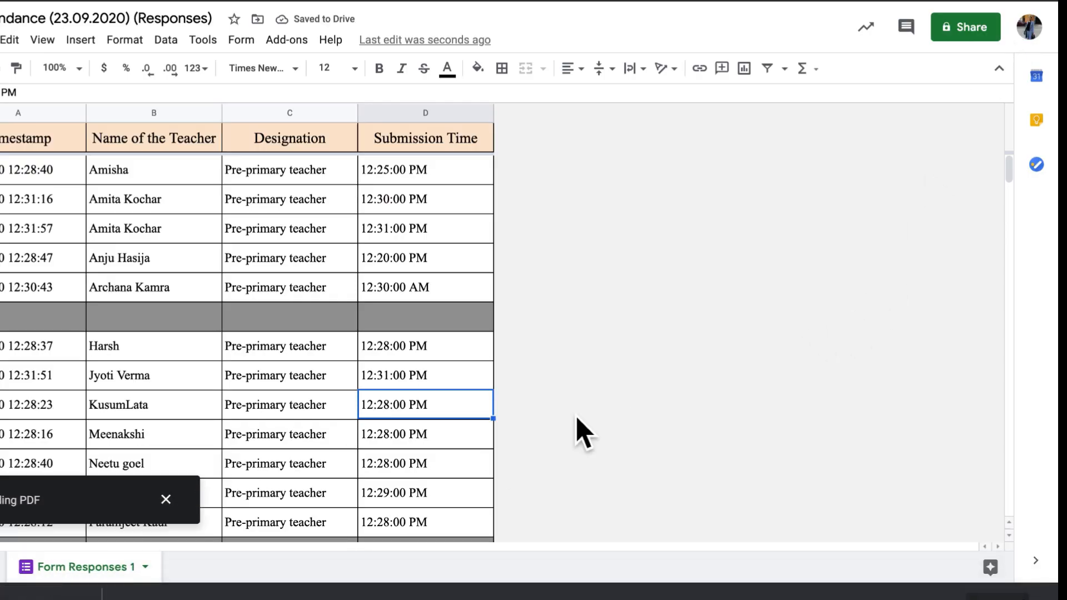
Open the downloaded attendance PDF and examine the table layout across its pages
{"action": "left_click", "coordinate": [84, 596]}
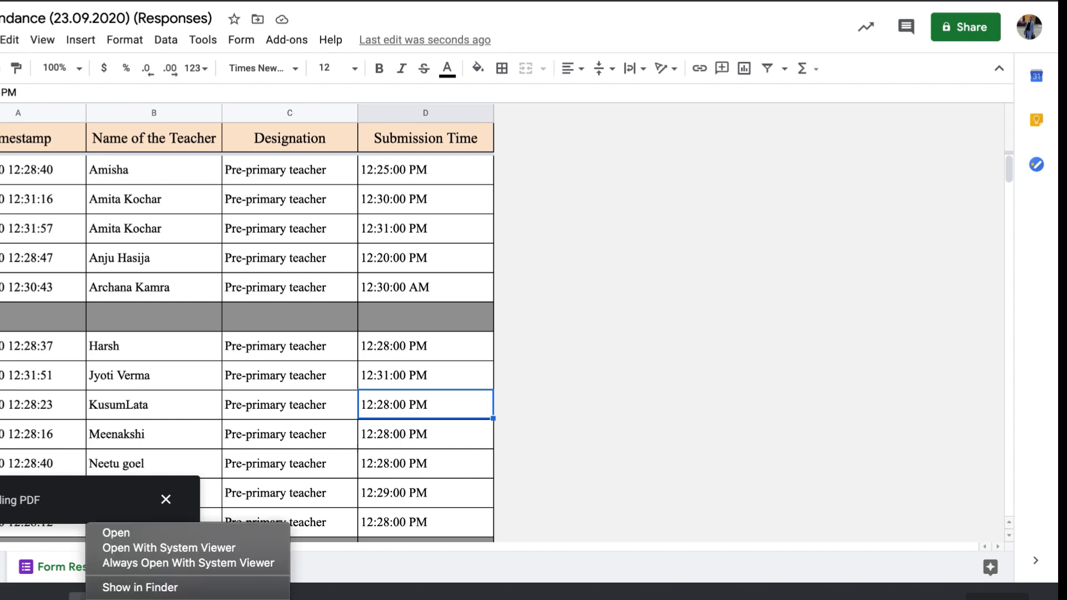
{"action": "left_click", "coordinate": [142, 536]}
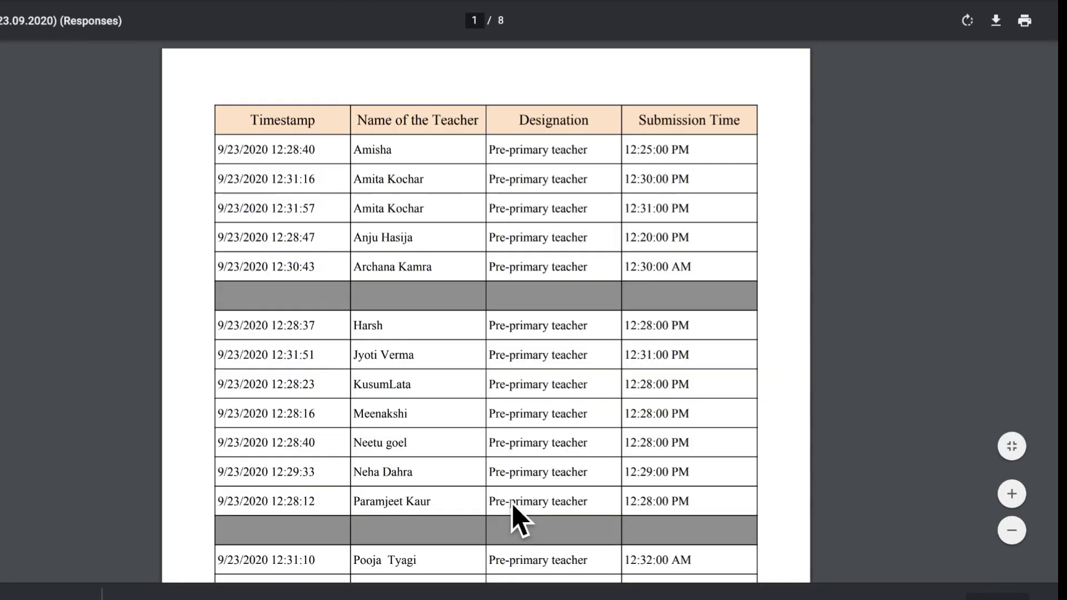
{"action": "scroll", "coordinate": [701, 572], "scroll_direction": "down", "scroll_amount": 6}
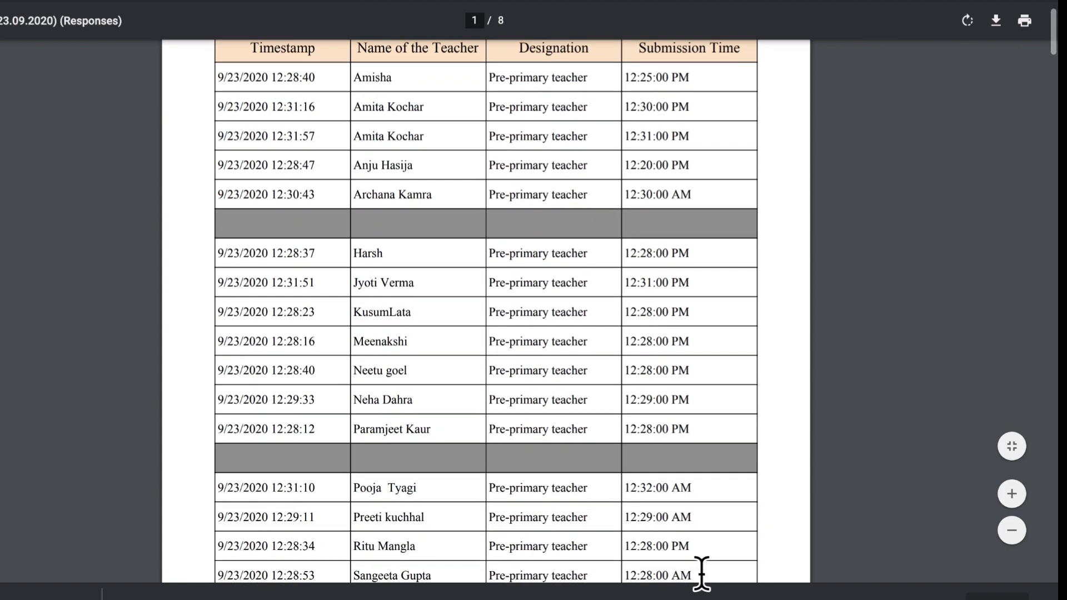
{"action": "scroll", "coordinate": [701, 572], "scroll_direction": "down", "scroll_amount": 17}
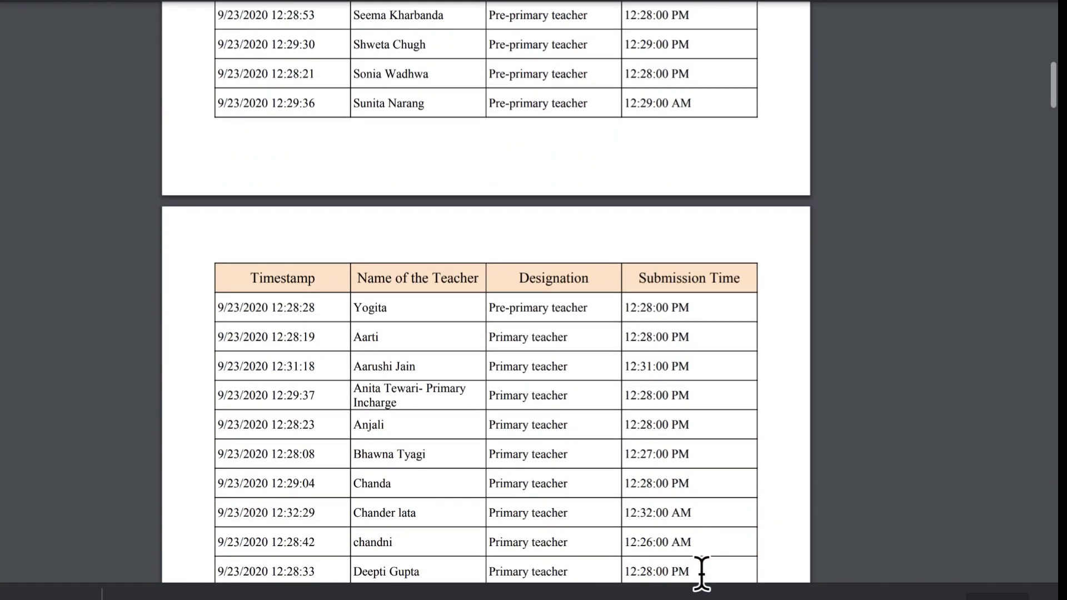
{"action": "scroll", "coordinate": [701, 573], "scroll_direction": "down", "scroll_amount": 13}
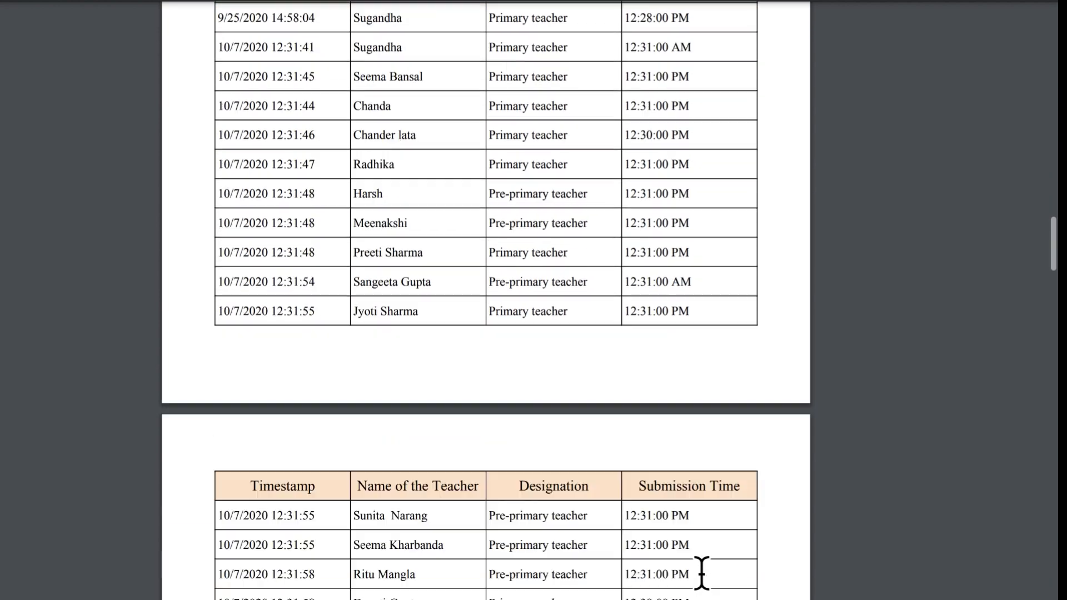
{"action": "scroll", "coordinate": [701, 572], "scroll_direction": "down", "scroll_amount": 20}
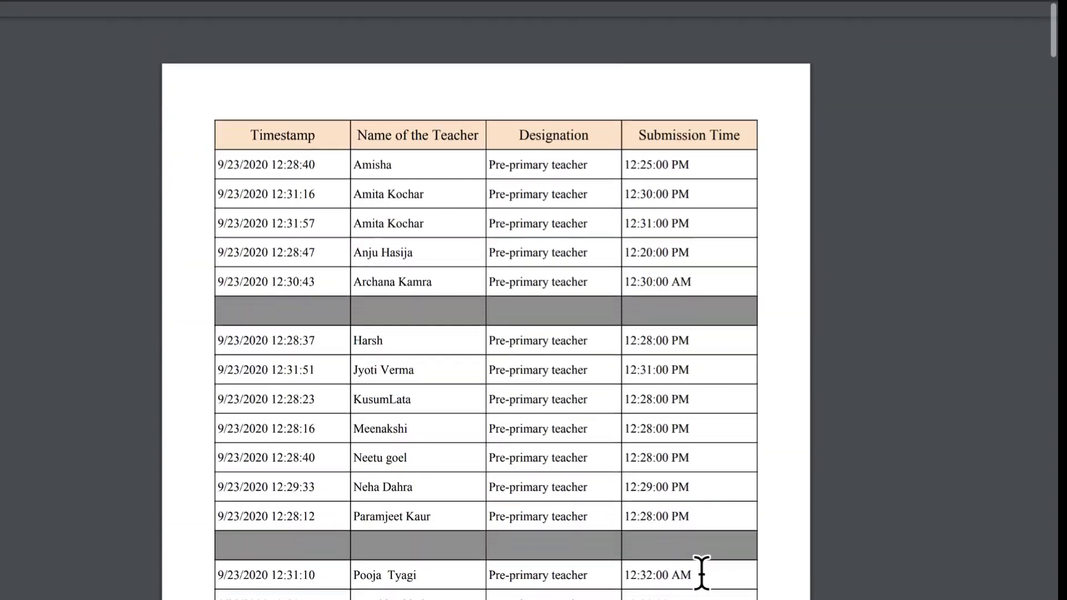